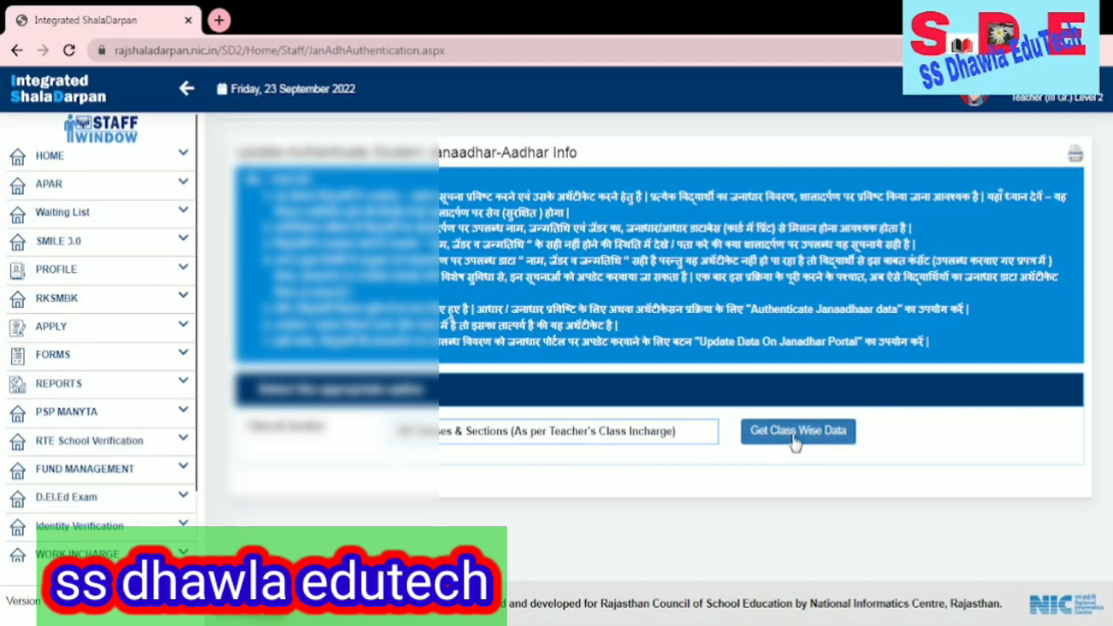
- Load the class-wise JanAadhaar summary and open Class 6/A's student list, scrolled to the Action column
{"action": "left_click", "coordinate": [794, 439]}
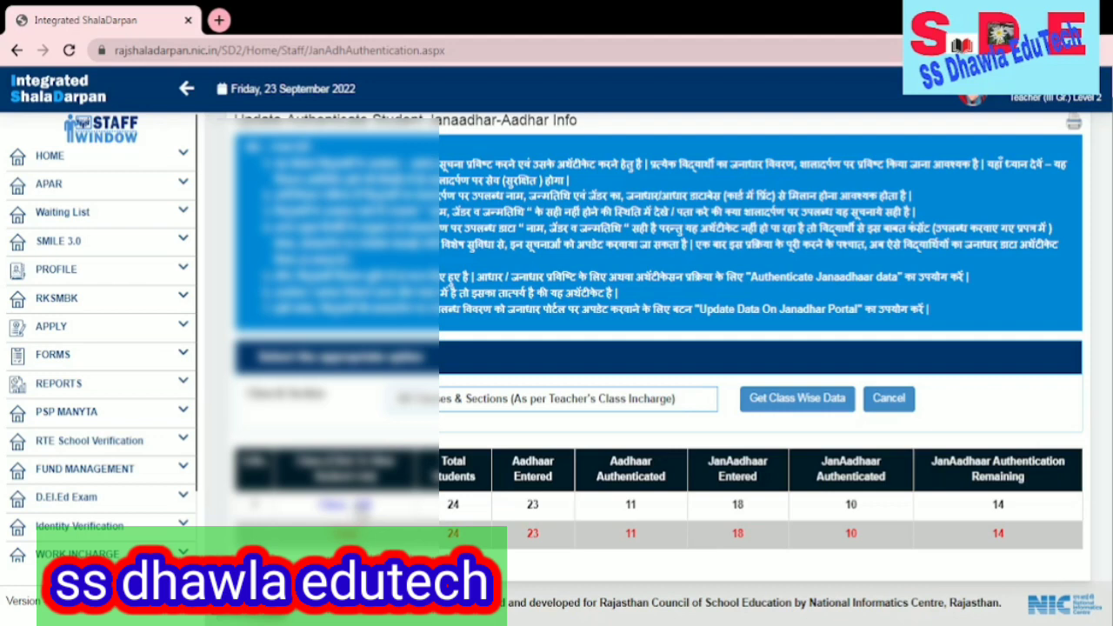
{"action": "left_click", "coordinate": [360, 513]}
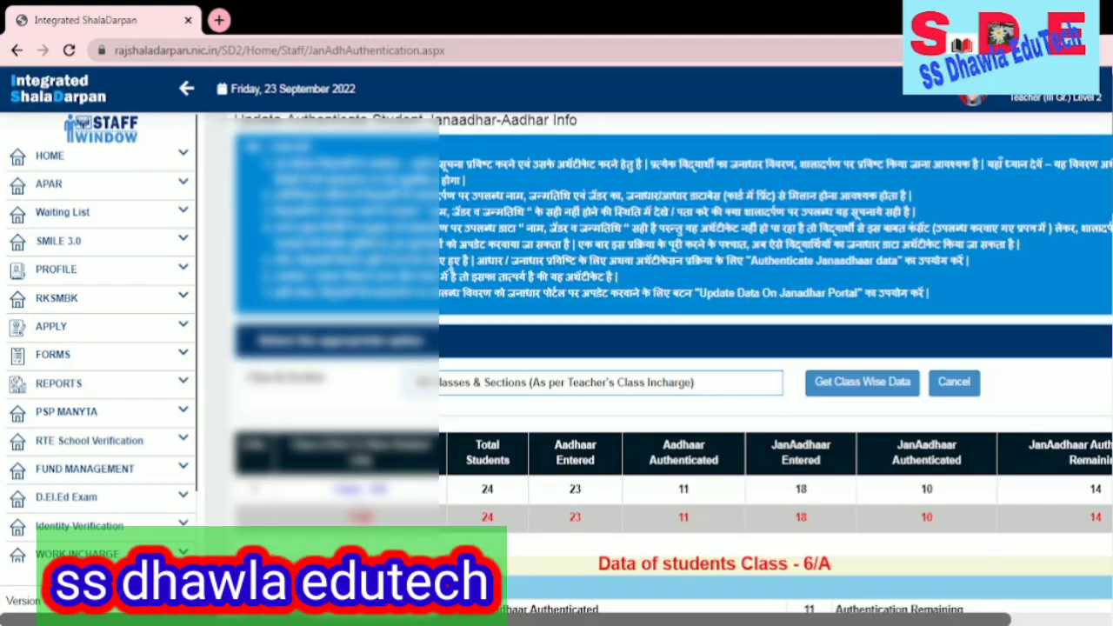
{"action": "scroll", "coordinate": [1007, 464], "scroll_direction": "down", "scroll_amount": 2}
{"action": "scroll", "coordinate": [1007, 464], "scroll_direction": "down", "scroll_amount": 5}
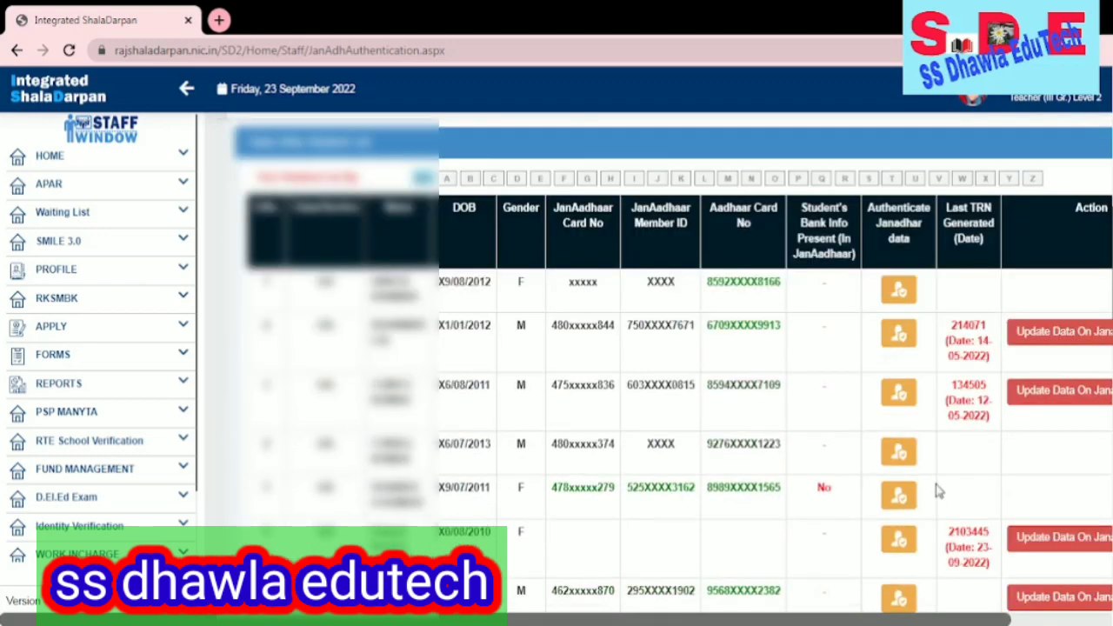
{"action": "left_click_drag", "start_coordinate": [716, 623], "coordinate": [825, 620]}
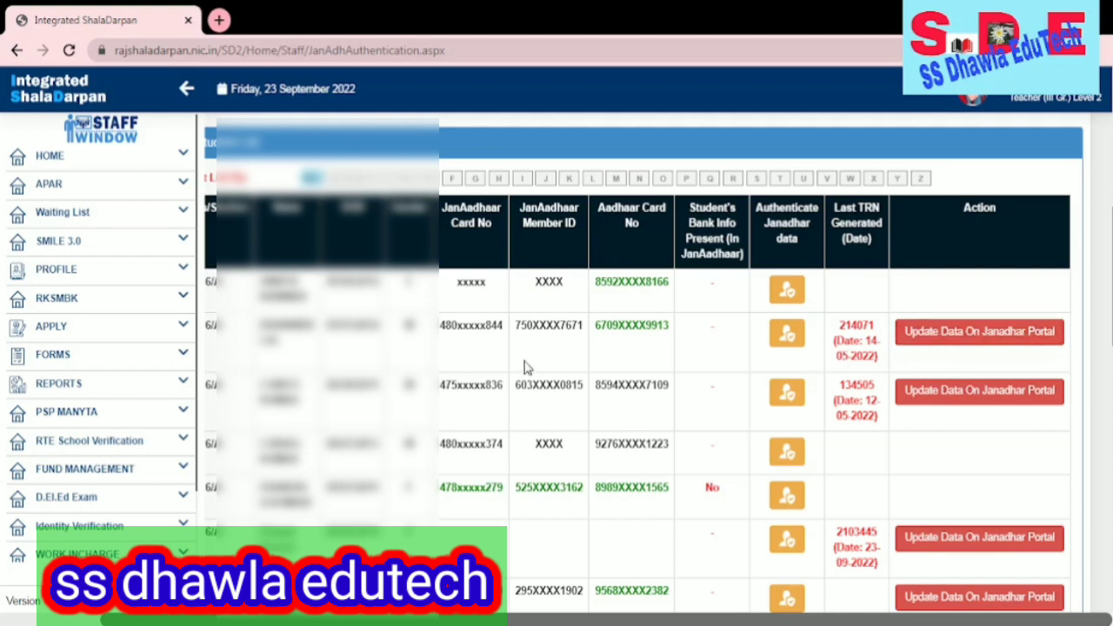
{"action": "left_click", "coordinate": [790, 337]}
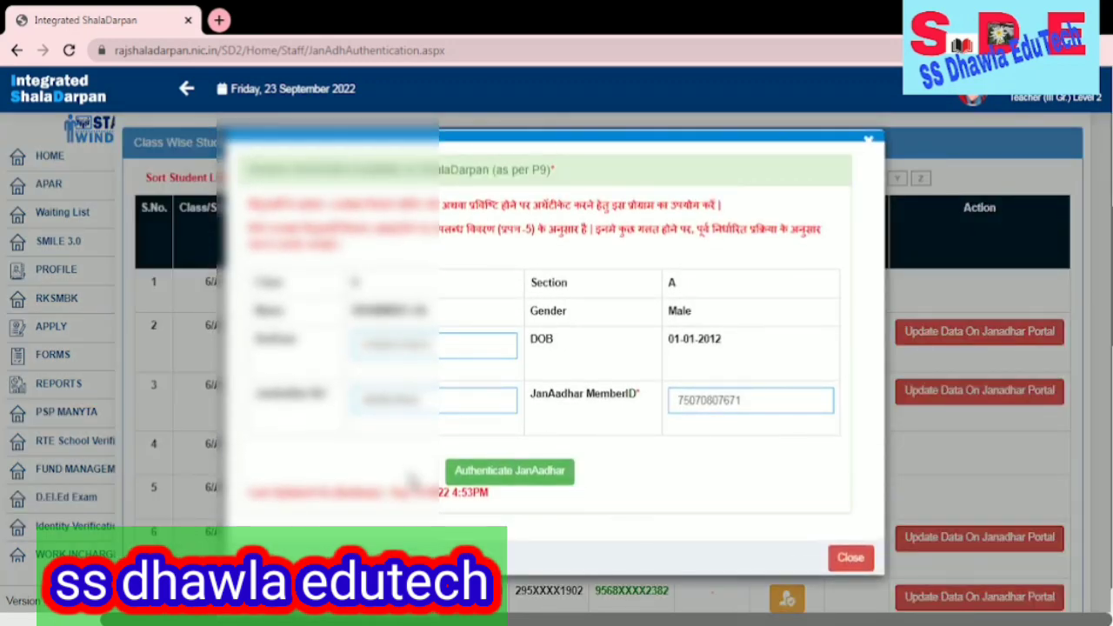
{"action": "left_click", "coordinate": [511, 476]}
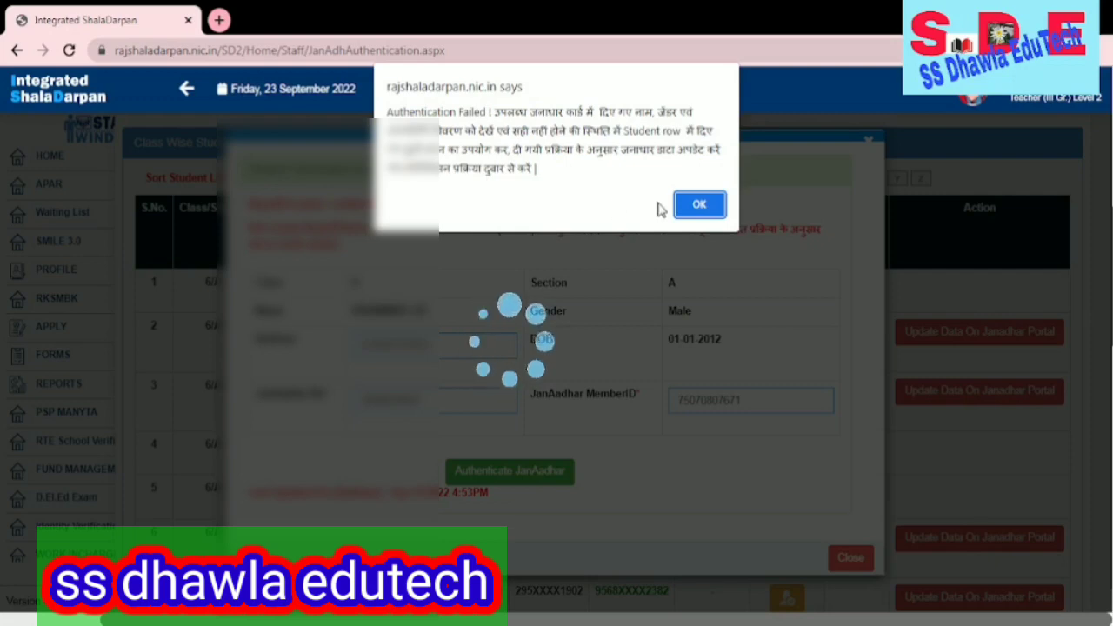
{"action": "left_click", "coordinate": [700, 205]}
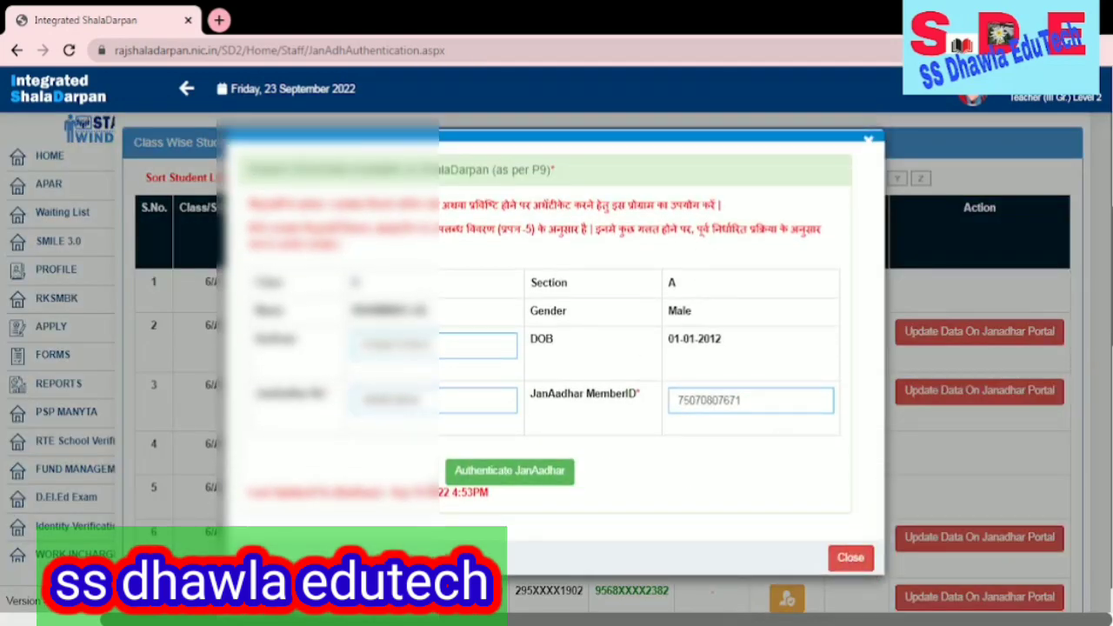
{"action": "left_click", "coordinate": [848, 557]}
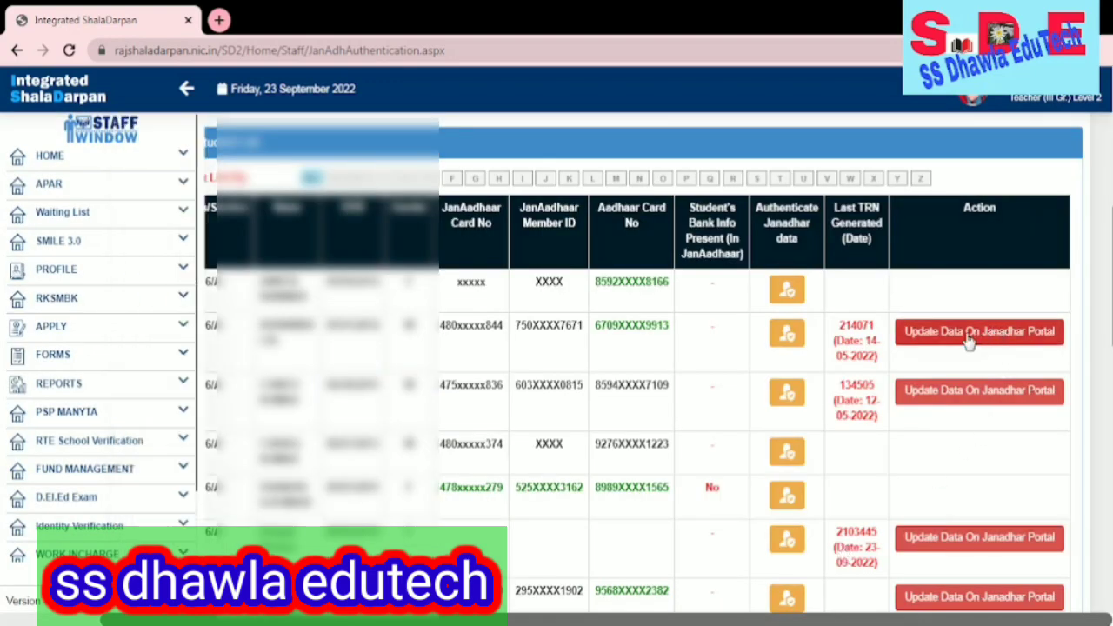
{"action": "left_click", "coordinate": [969, 340]}
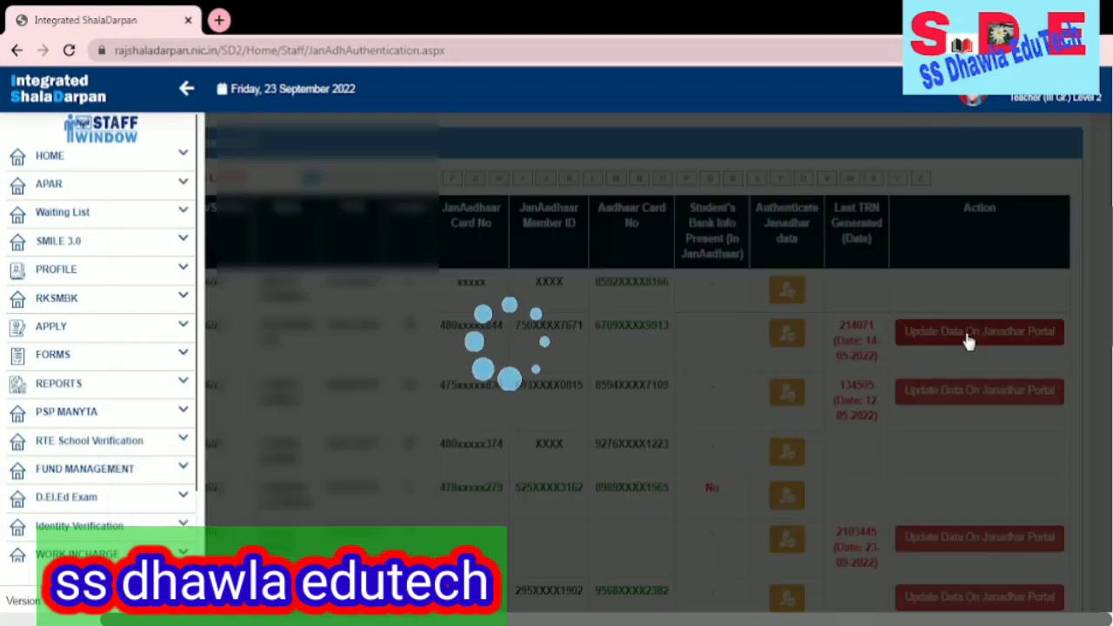
{"action": "scroll", "coordinate": [763, 356], "scroll_direction": "down", "scroll_amount": 3}
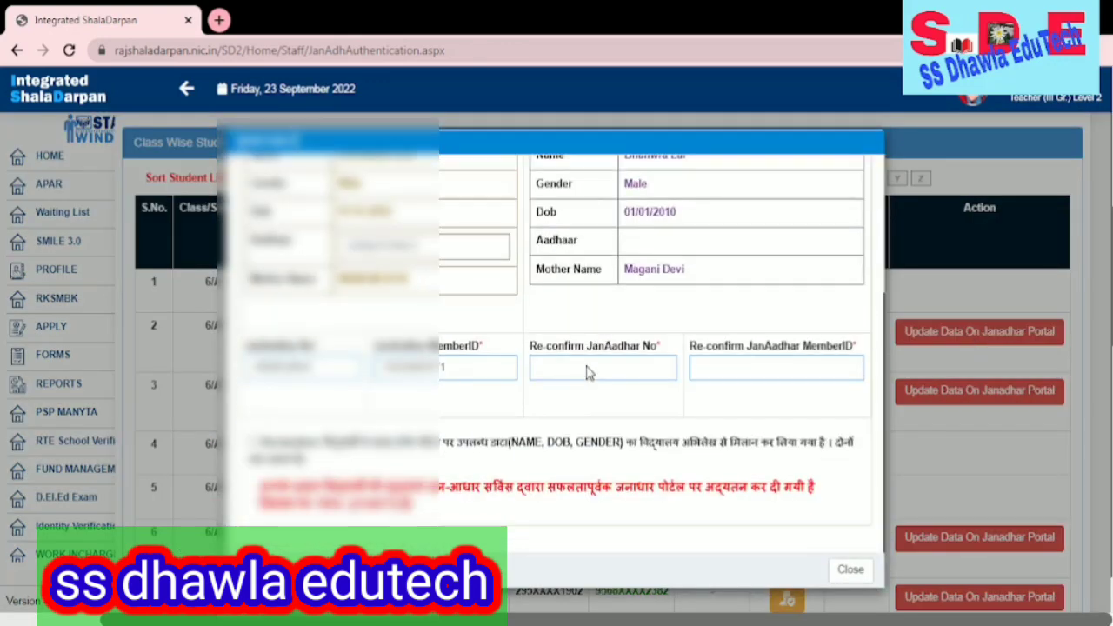
{"action": "scroll", "coordinate": [557, 343], "scroll_direction": "up", "scroll_amount": 1}
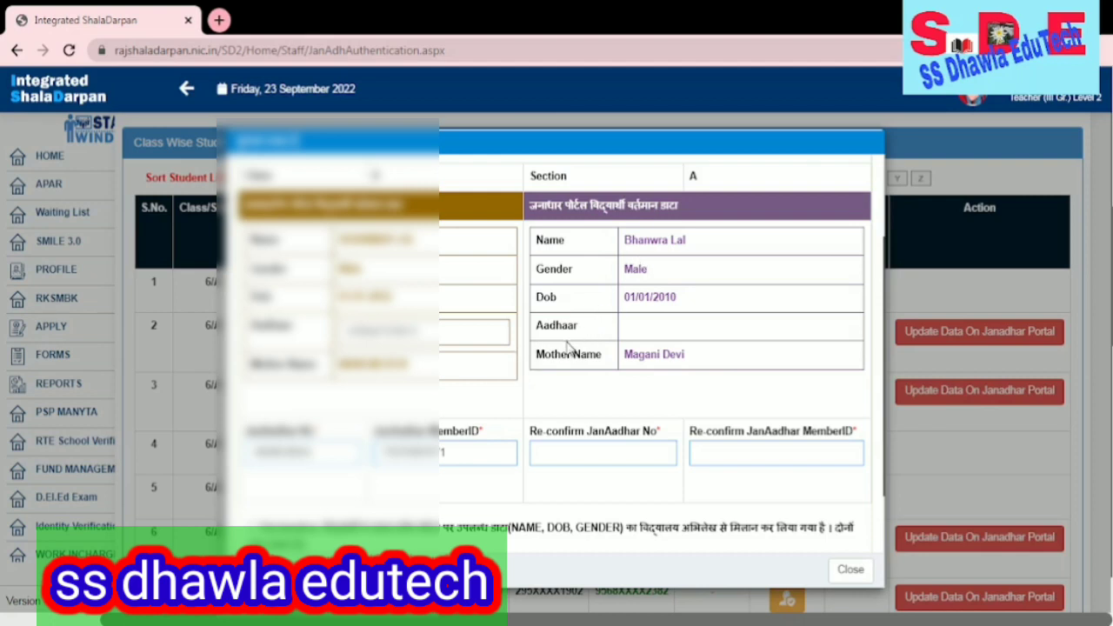
{"action": "scroll", "coordinate": [566, 348], "scroll_direction": "down", "scroll_amount": 1}
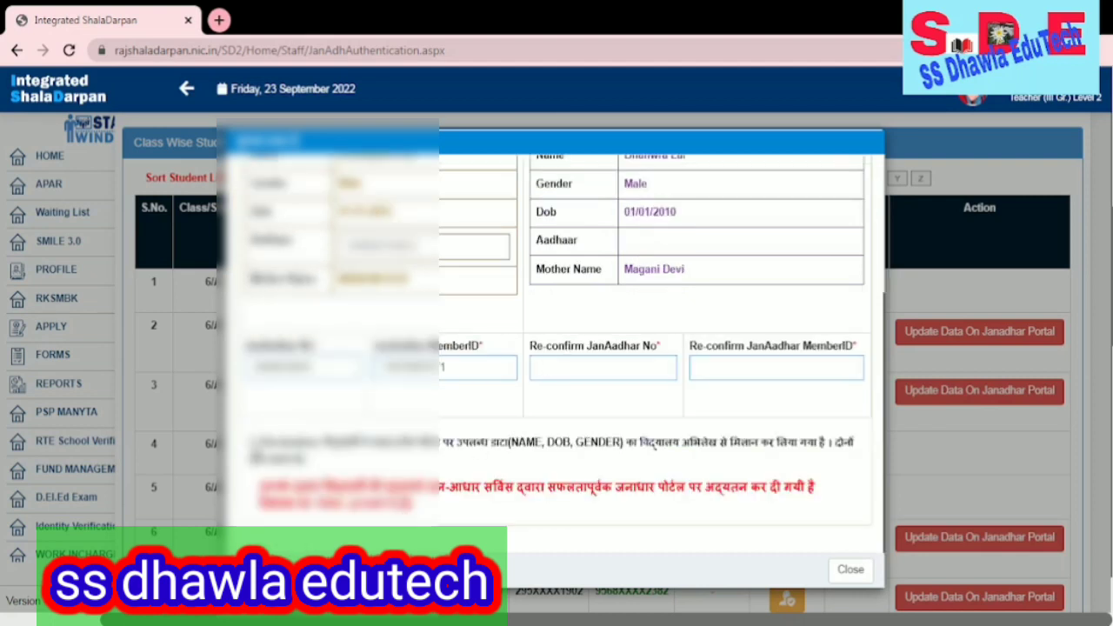
{"action": "left_click", "coordinate": [253, 442]}
{"action": "left_click", "coordinate": [850, 571]}
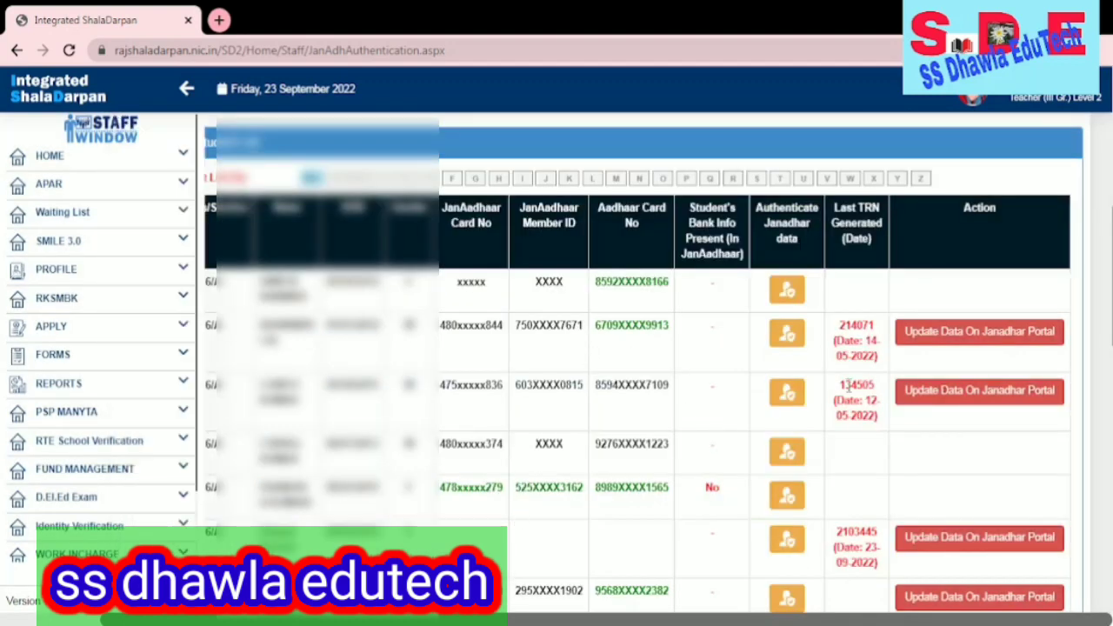
- Open the JanAadhaar data update form for the seventh student in the Class 6/A table
{"action": "scroll", "coordinate": [930, 365], "scroll_direction": "down", "scroll_amount": 1}
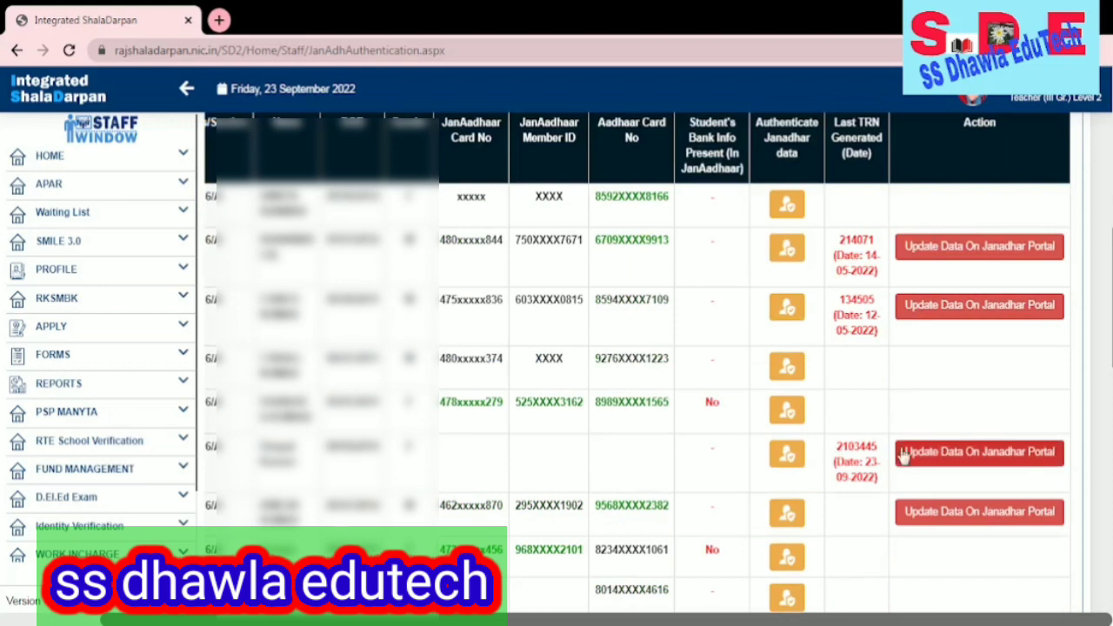
{"action": "scroll", "coordinate": [903, 447], "scroll_direction": "down", "scroll_amount": 1}
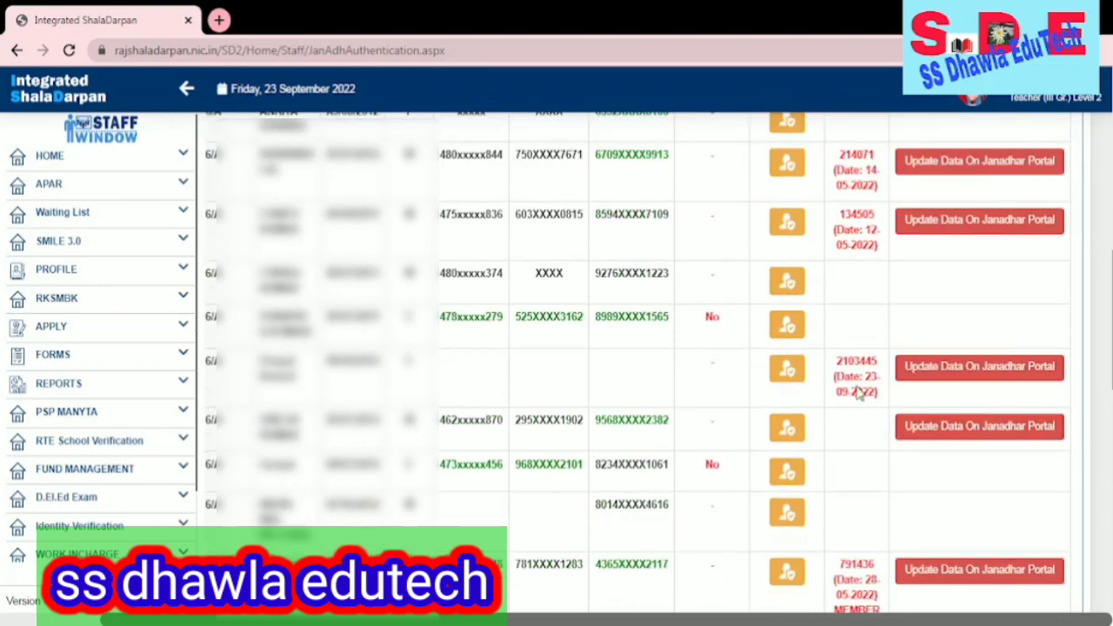
{"action": "scroll", "coordinate": [857, 393], "scroll_direction": "down", "scroll_amount": 1}
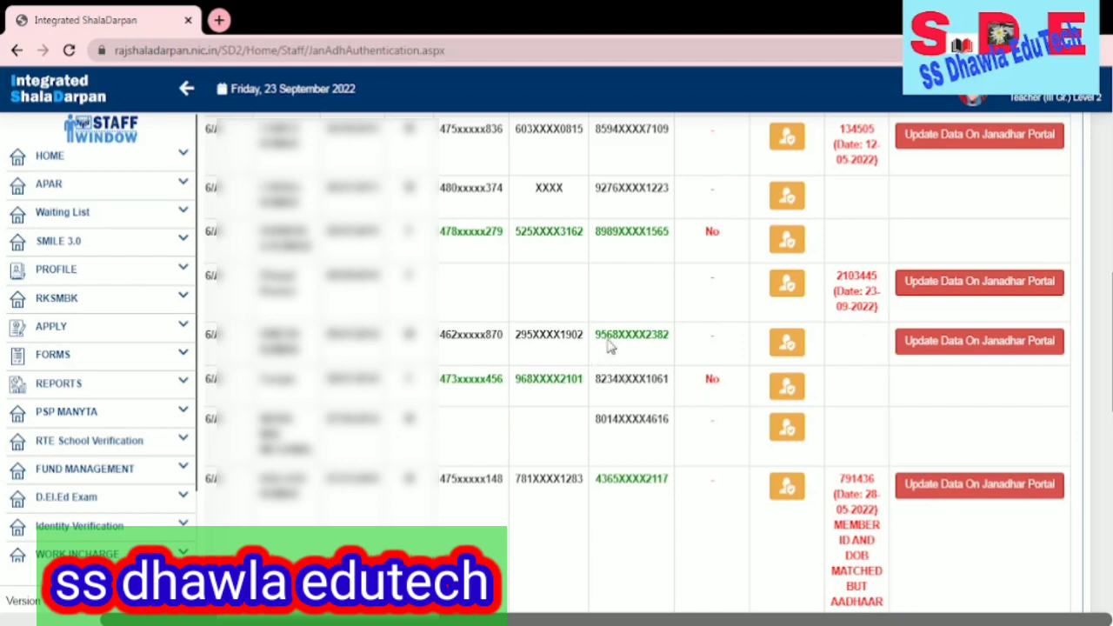
{"action": "scroll", "coordinate": [617, 348], "scroll_direction": "up", "scroll_amount": 2}
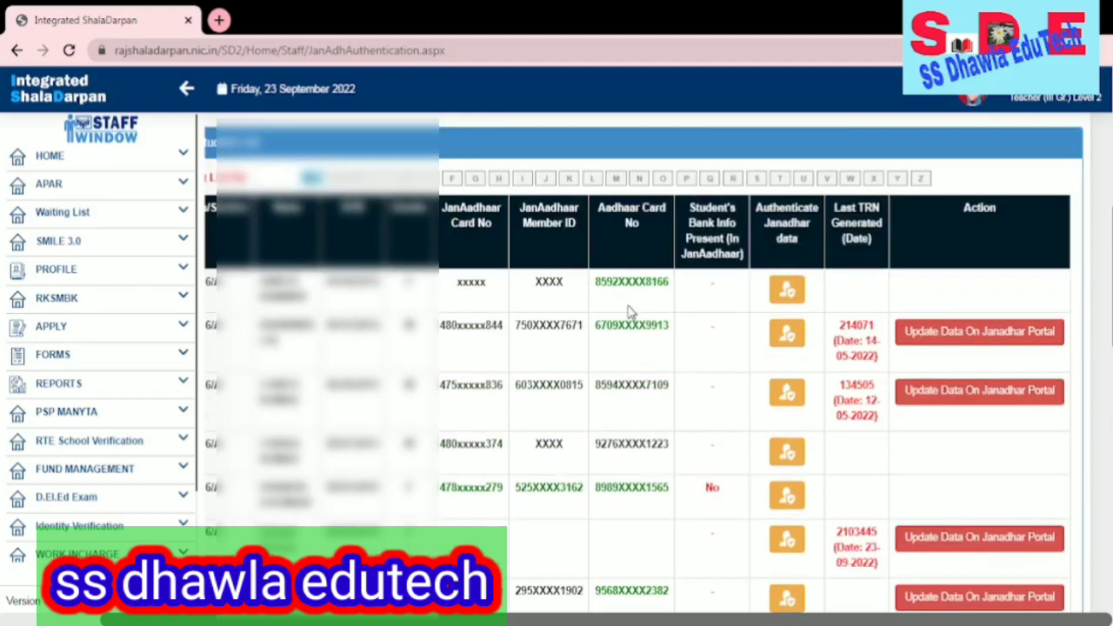
{"action": "scroll", "coordinate": [613, 365], "scroll_direction": "down", "scroll_amount": 2}
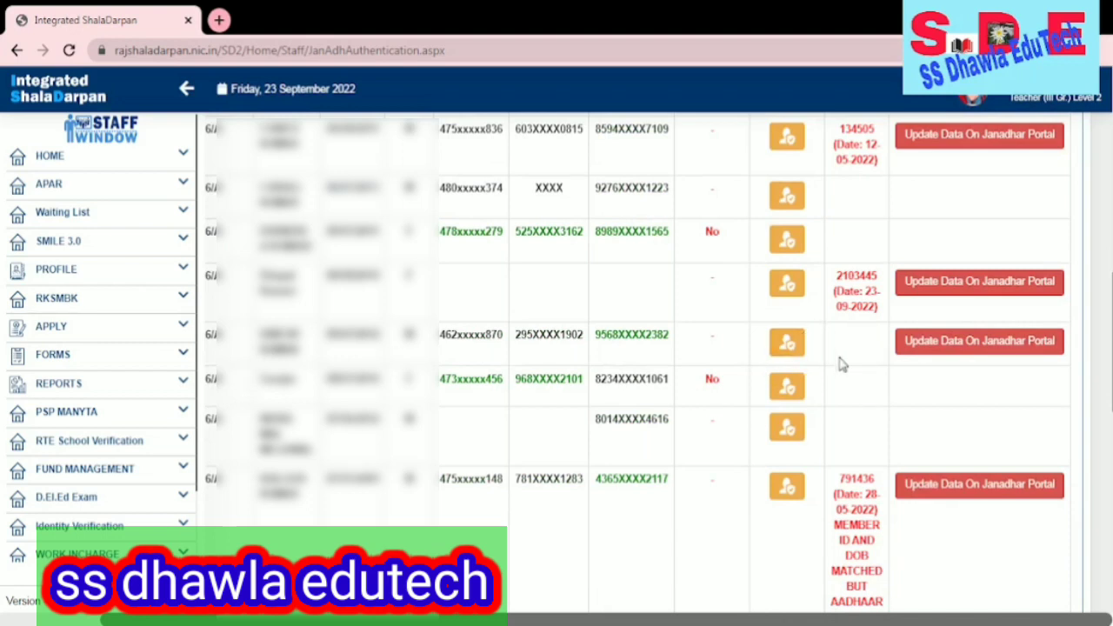
{"action": "left_click", "coordinate": [996, 352]}
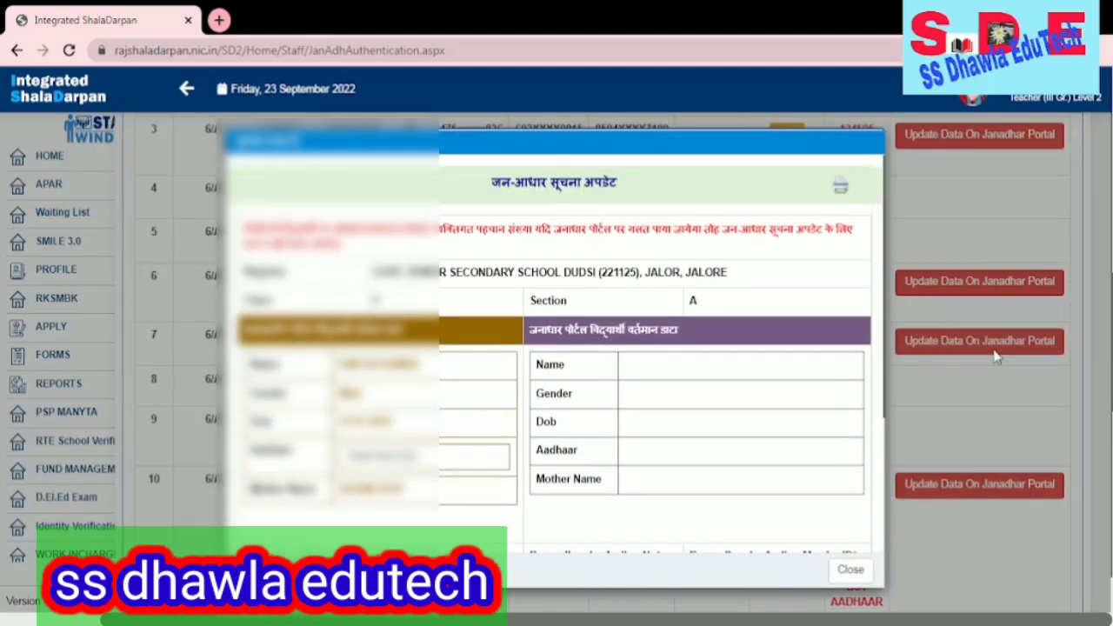
- Fill the Re-confirm JanAadhaar number and member ID fields with the student's card numbers
{"action": "scroll", "coordinate": [550, 360], "scroll_direction": "down", "scroll_amount": 2}
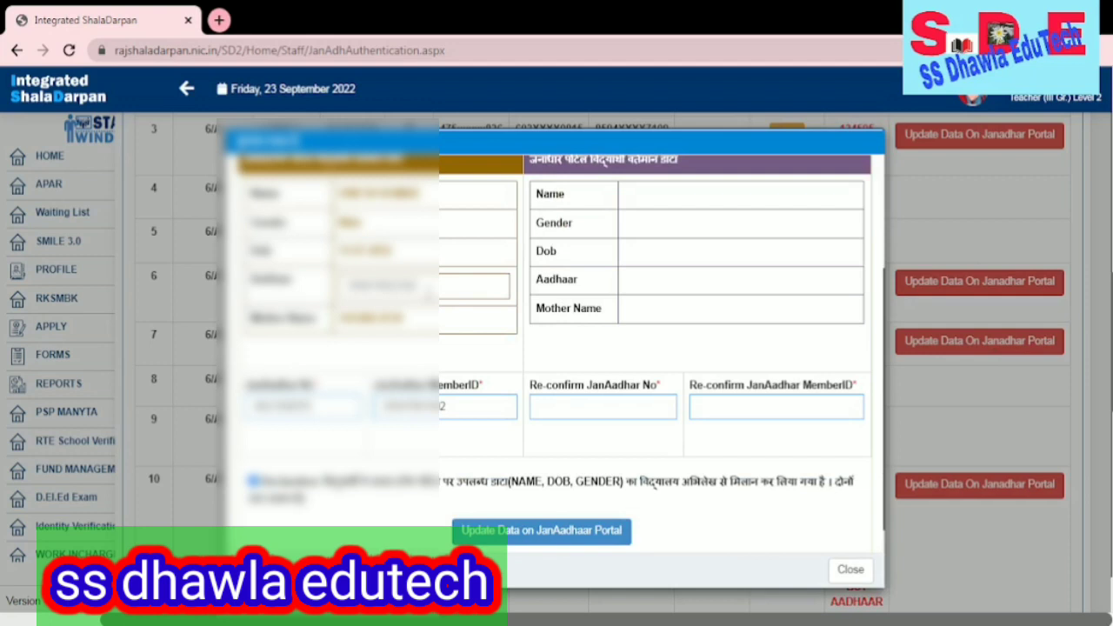
{"action": "scroll", "coordinate": [461, 291], "scroll_direction": "up", "scroll_amount": 1}
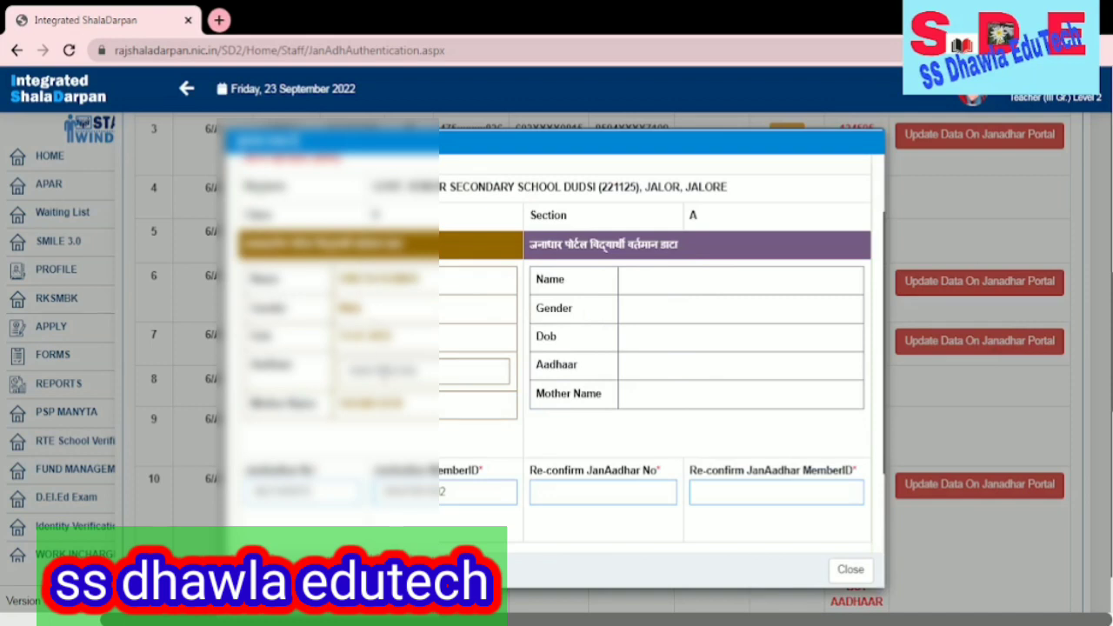
{"action": "scroll", "coordinate": [392, 424], "scroll_direction": "down", "scroll_amount": 3}
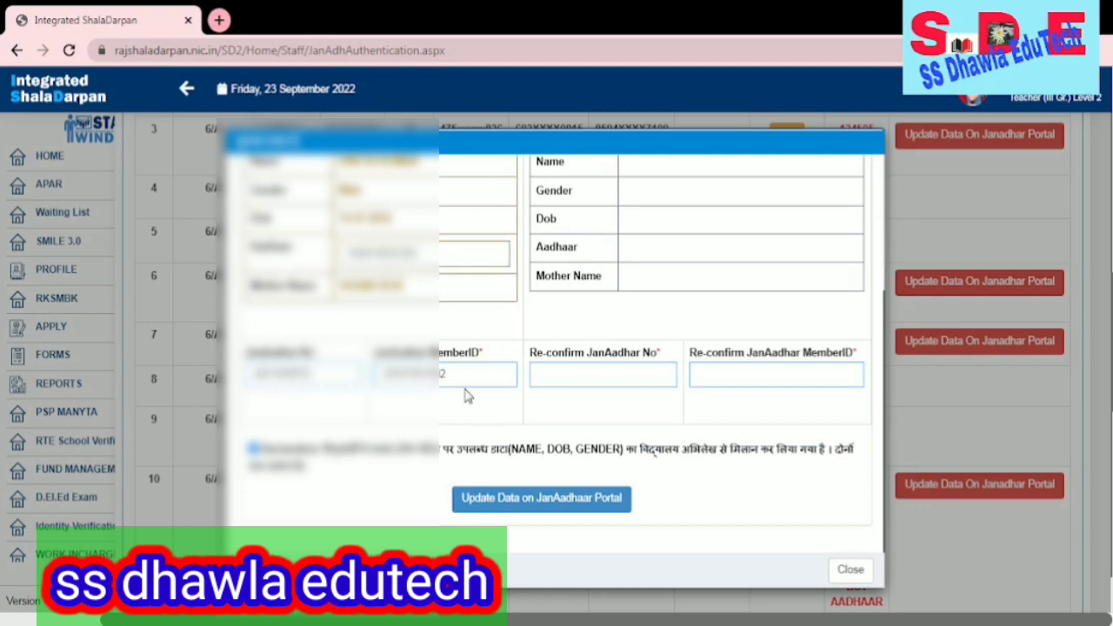
{"action": "left_click", "coordinate": [590, 372]}
{"action": "key", "text": "Tab"}
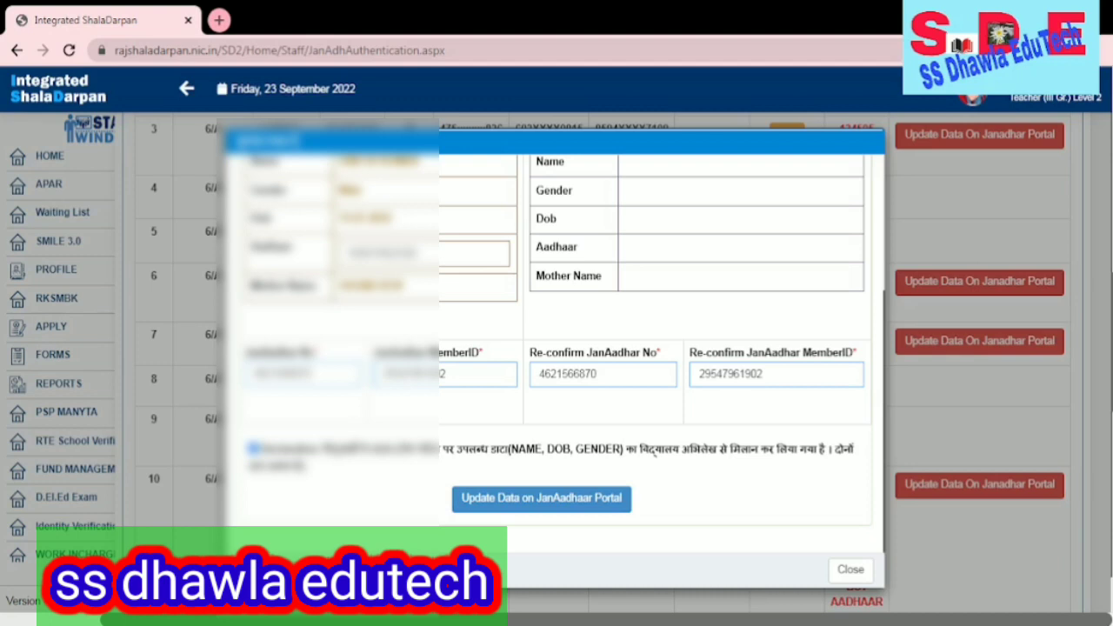
{"action": "left_click", "coordinate": [762, 375]}
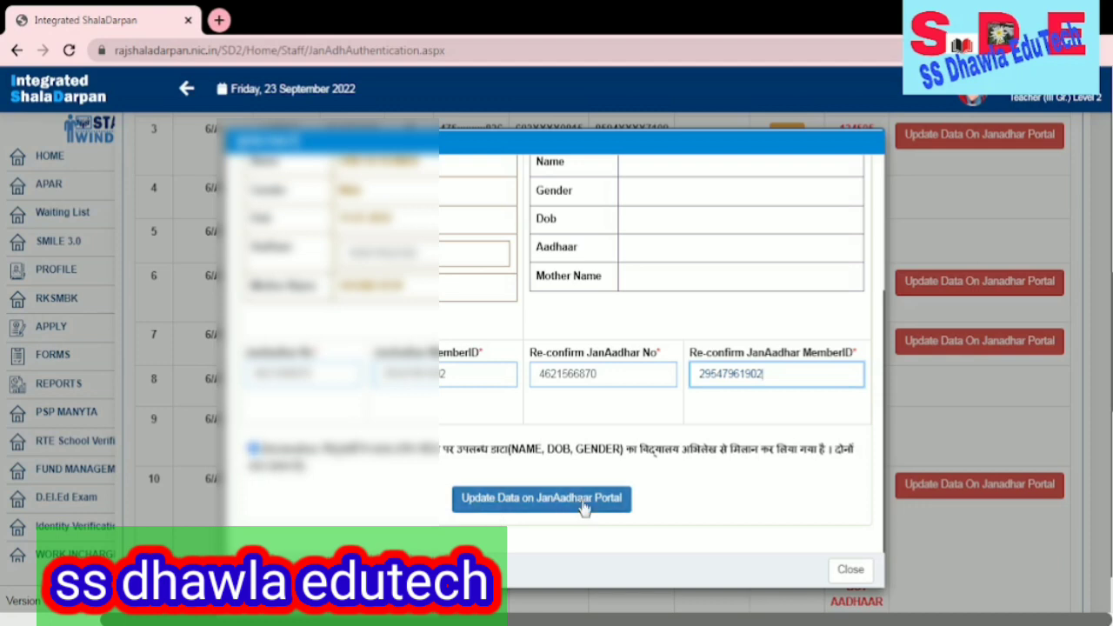
- Submit the JanAadhaar update and acknowledge the invalid card number alert
{"action": "left_click", "coordinate": [534, 498]}
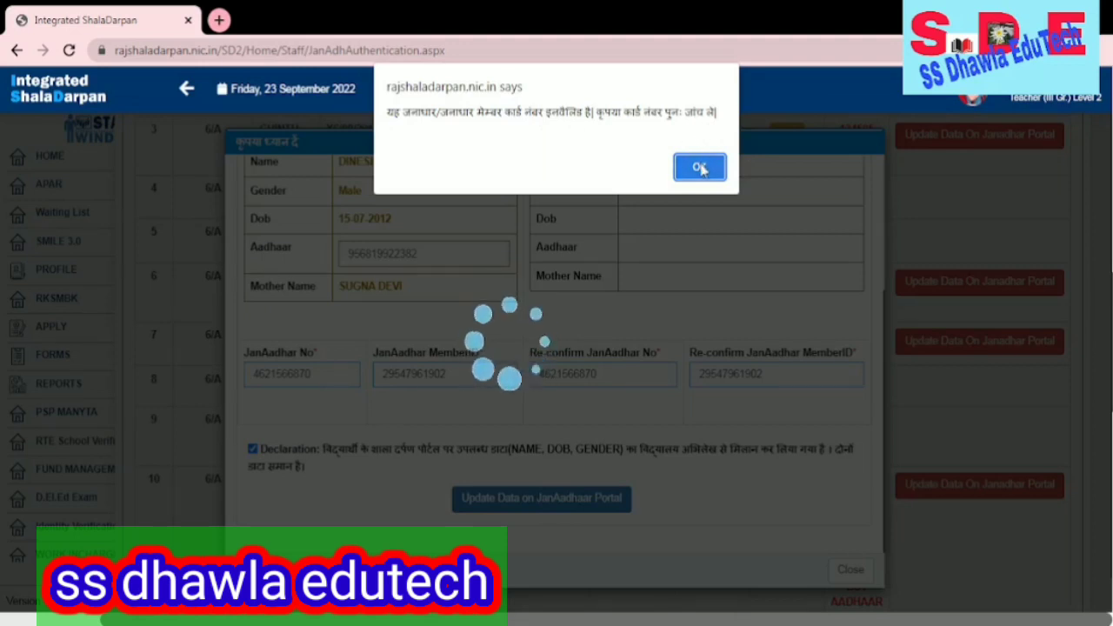
{"action": "left_click", "coordinate": [701, 169]}
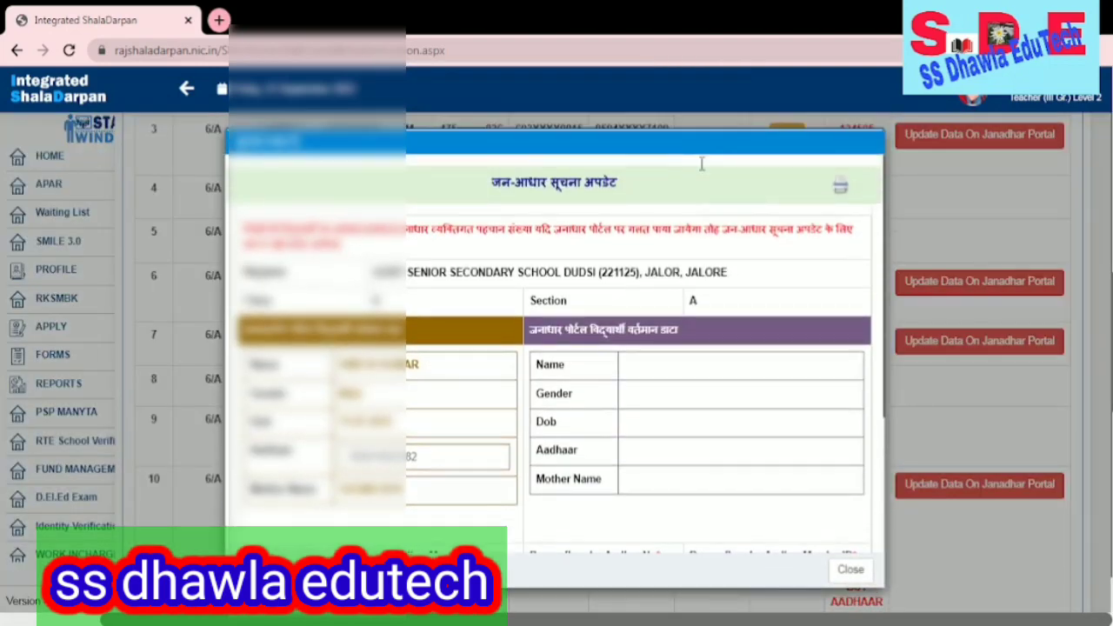
{"action": "scroll", "coordinate": [764, 306], "scroll_direction": "down", "scroll_amount": 3}
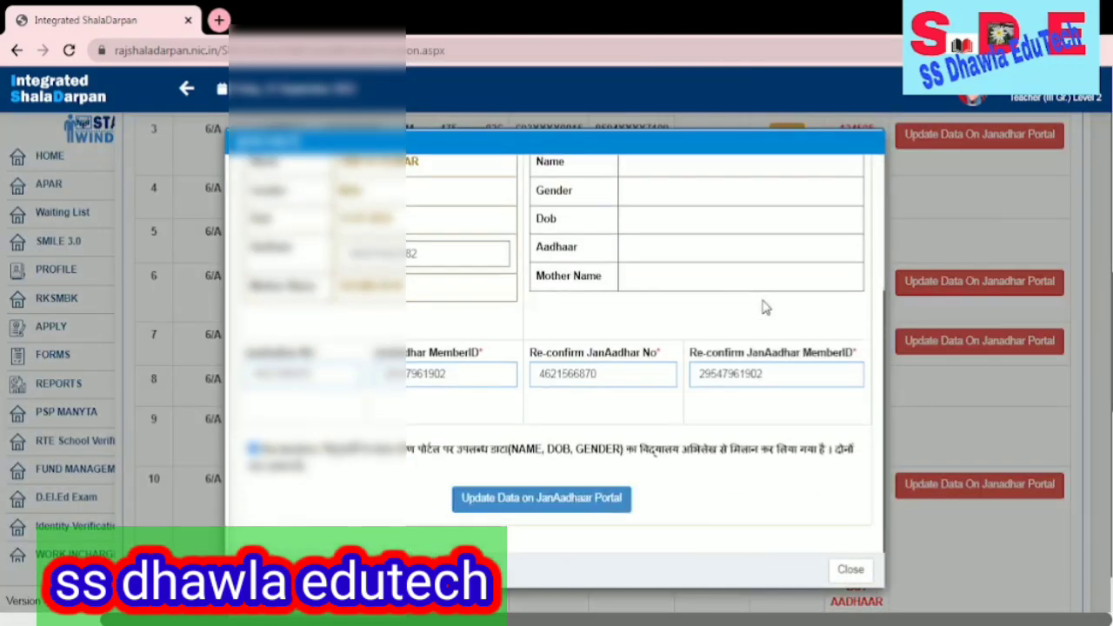
- Close the rejected student's dialog and open the JanAadhaar update form for student 21
{"action": "left_click", "coordinate": [850, 570]}
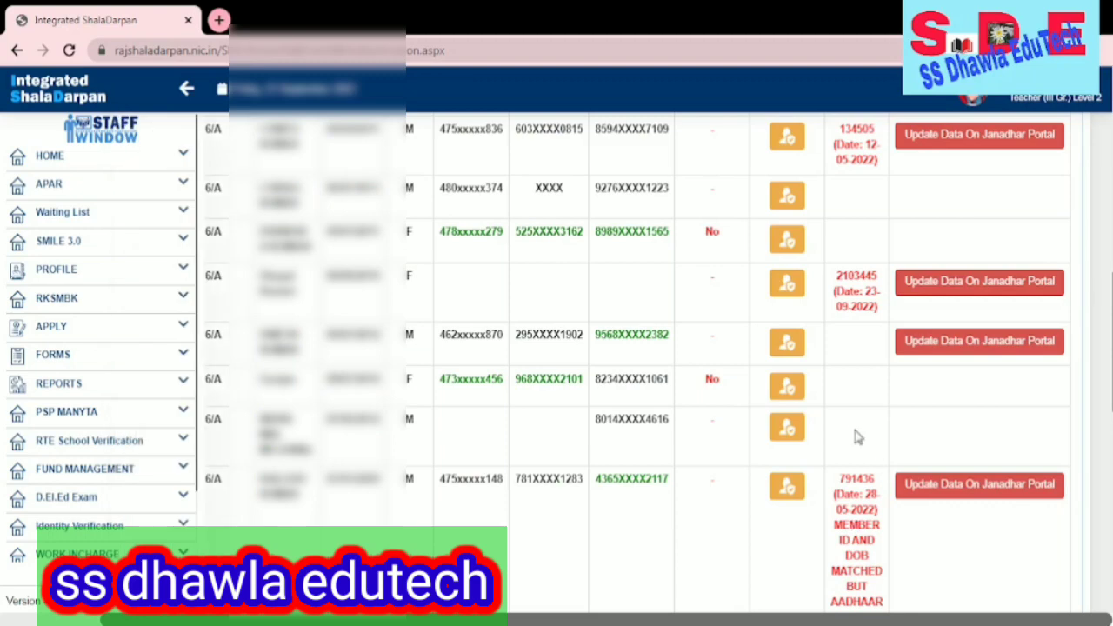
{"action": "scroll", "coordinate": [916, 435], "scroll_direction": "down", "scroll_amount": 10}
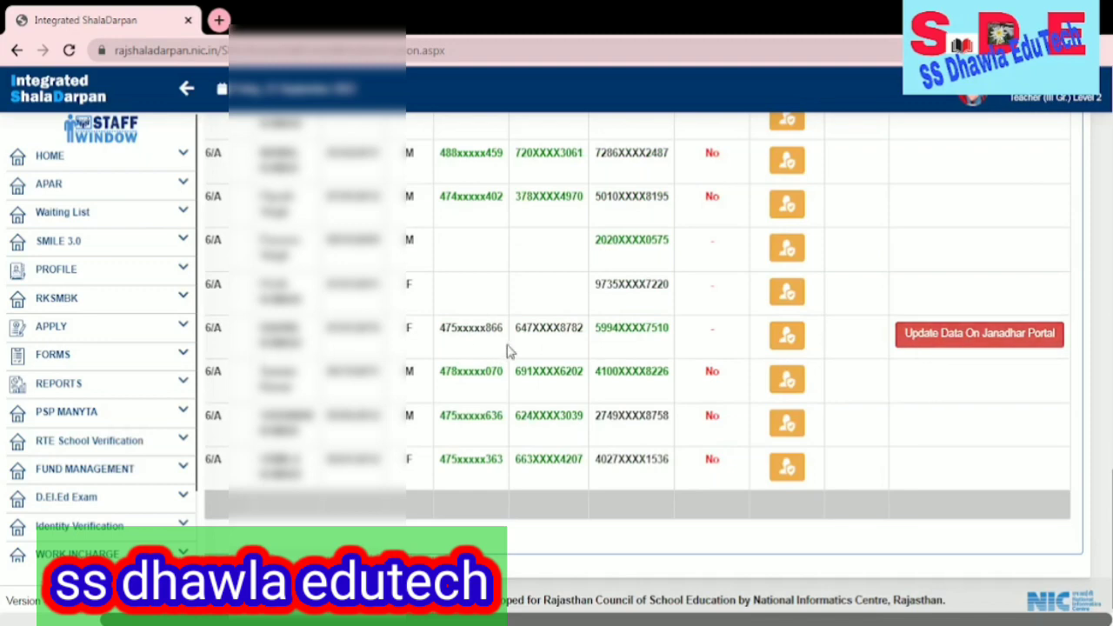
{"action": "left_click", "coordinate": [975, 339]}
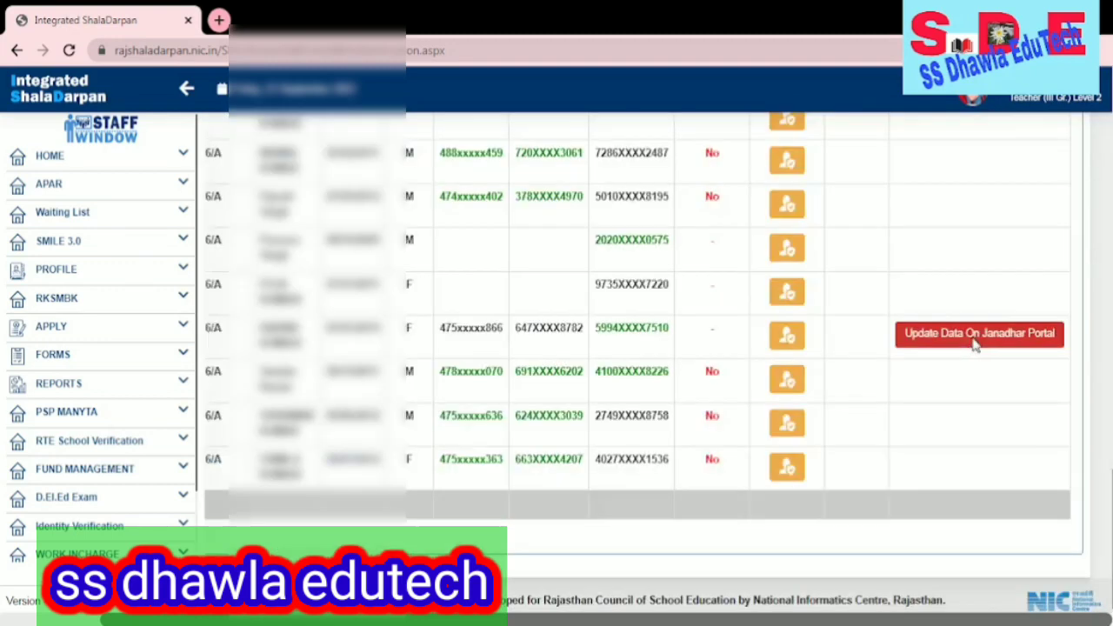
{"action": "scroll", "coordinate": [561, 400], "scroll_direction": "down", "scroll_amount": 2}
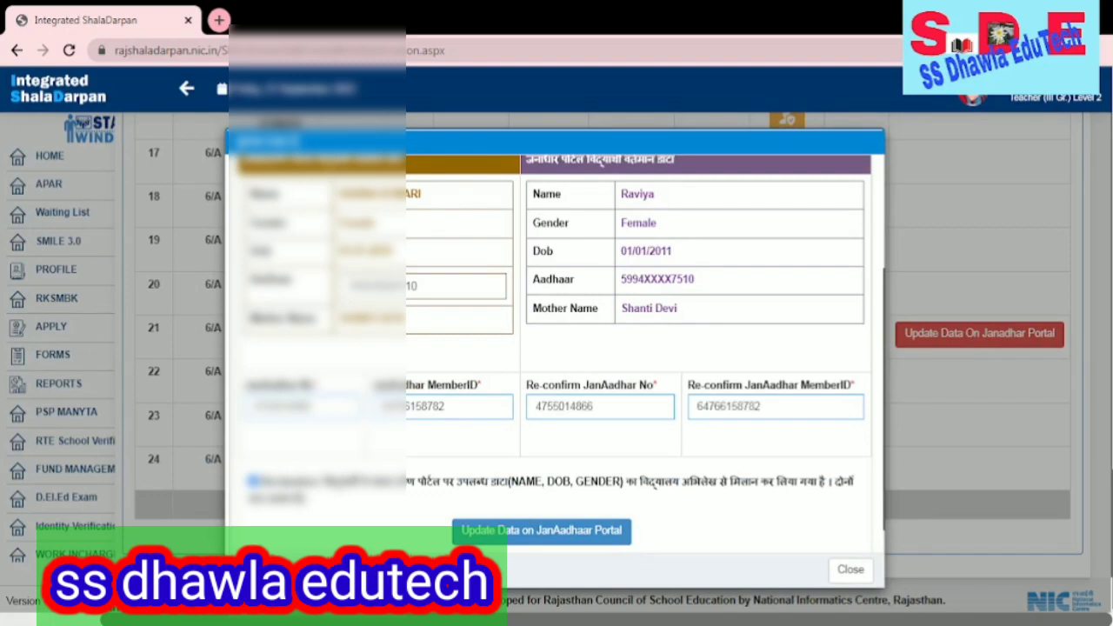
- Submit student 21's JanAadhaar update and confirm the alert, creating a TRN dated 23-09-2022
{"action": "left_click", "coordinate": [763, 407]}
{"action": "scroll", "coordinate": [385, 200], "scroll_direction": "up", "scroll_amount": 1}
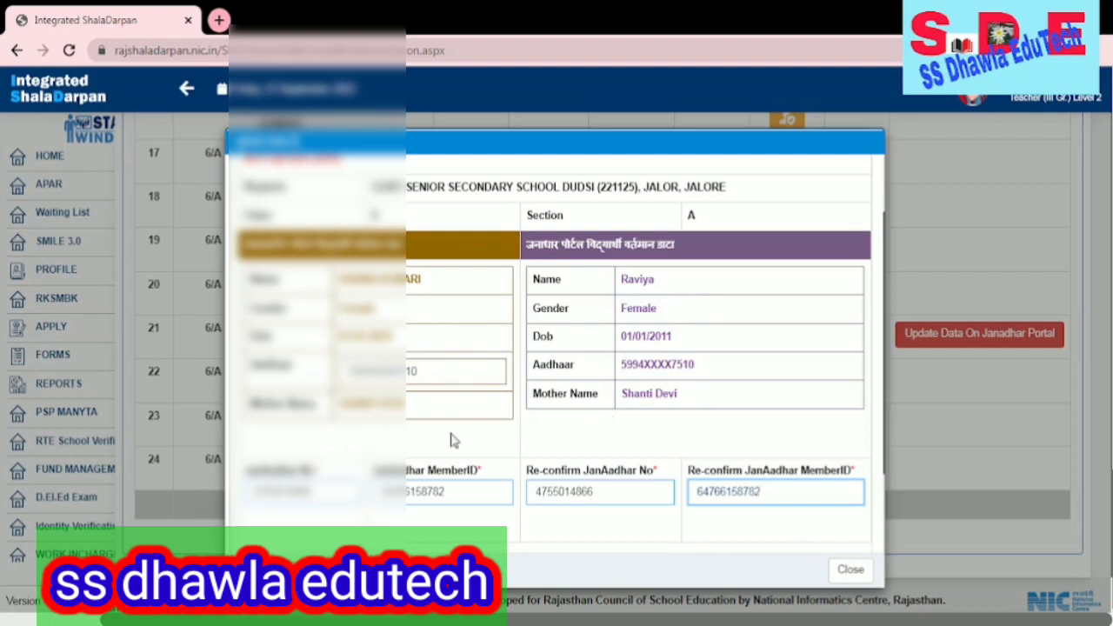
{"action": "scroll", "coordinate": [667, 423], "scroll_direction": "down", "scroll_amount": 2}
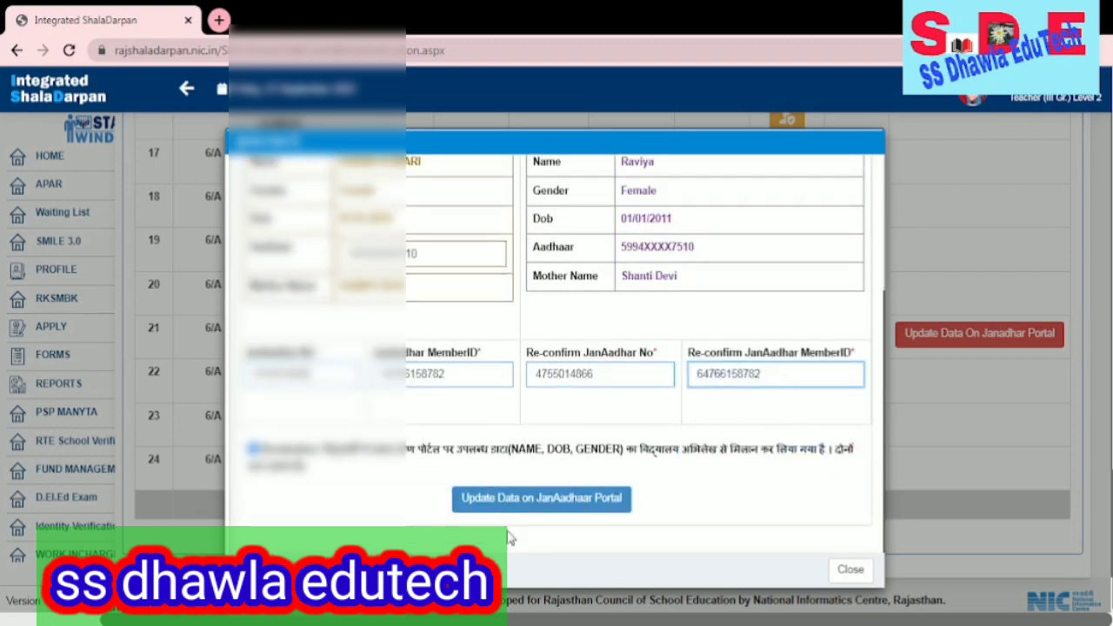
{"action": "left_click", "coordinate": [516, 504]}
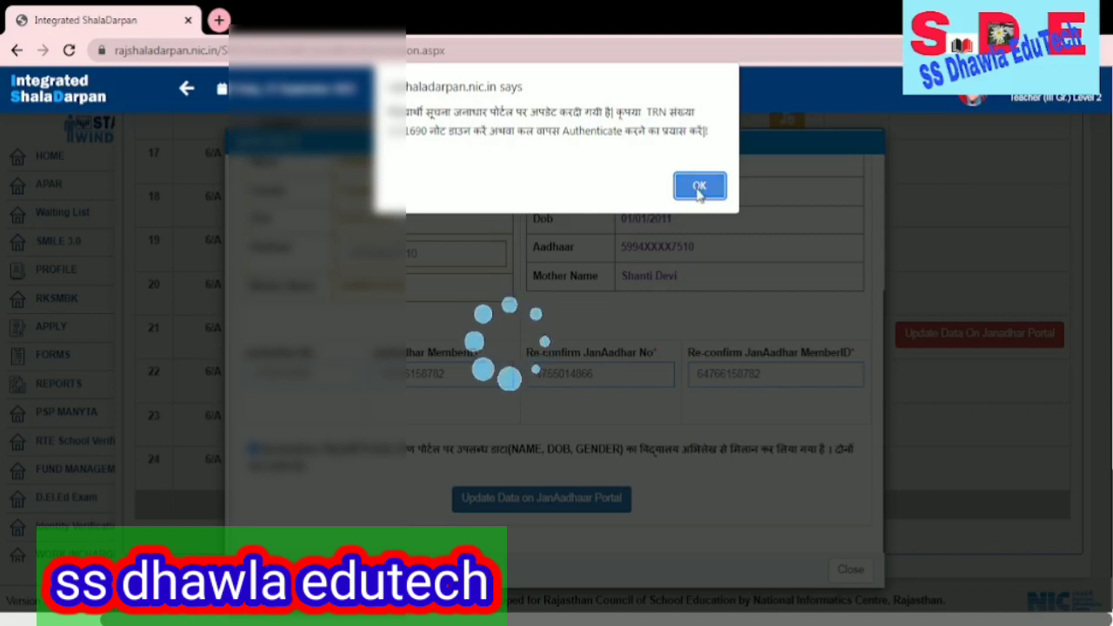
{"action": "left_click", "coordinate": [699, 188]}
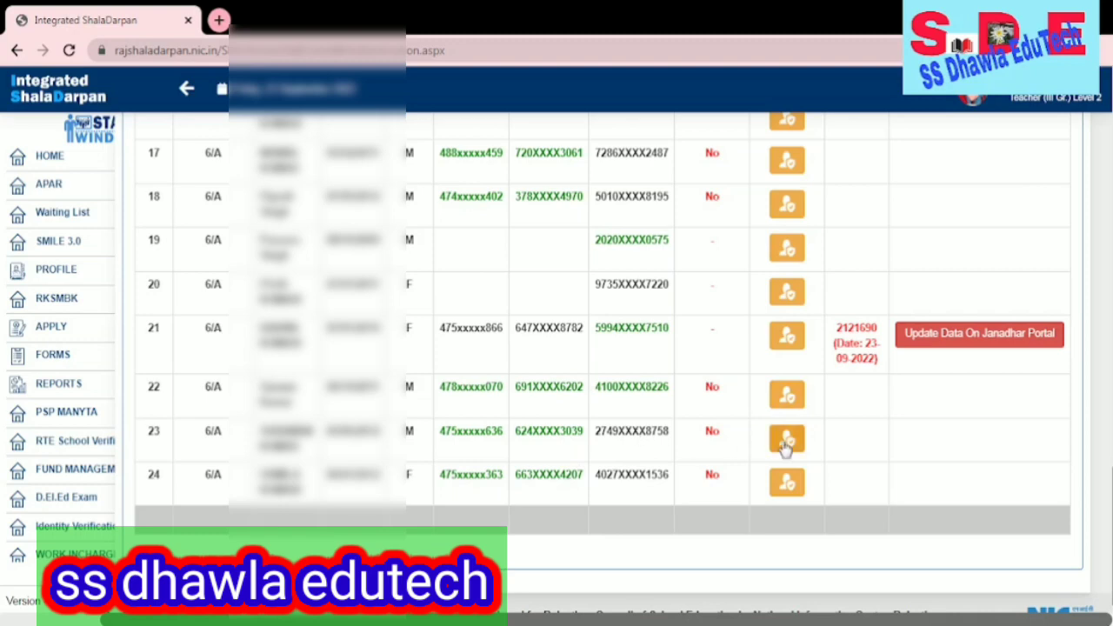
- Try authenticating student 23's Aadhaar, dismiss the failure alert, and close the dialog
{"action": "left_click", "coordinate": [784, 442]}
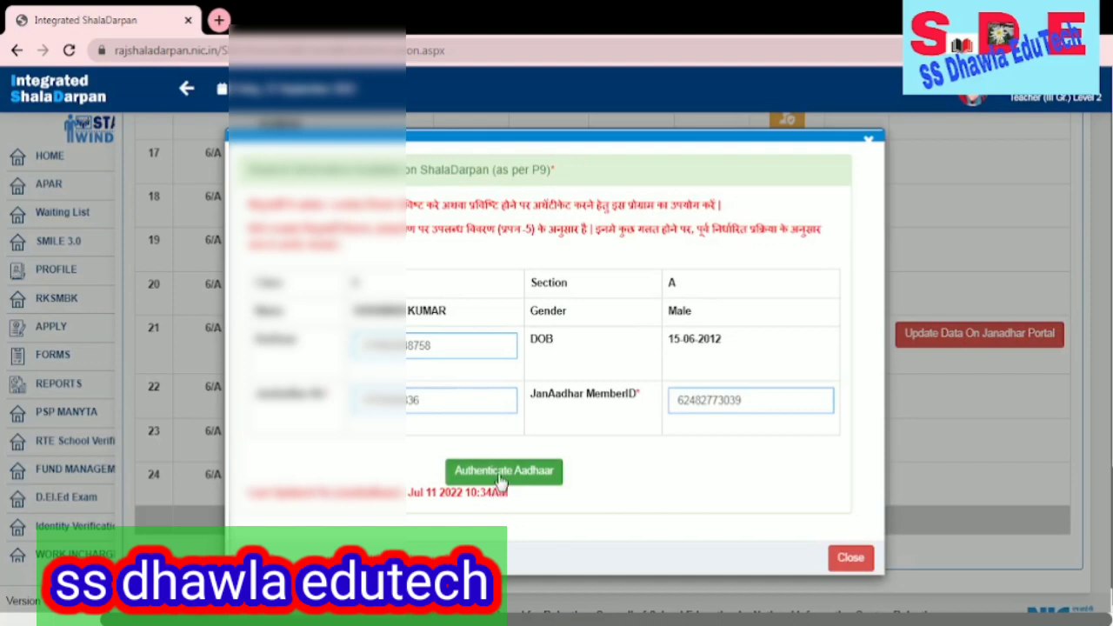
{"action": "left_click", "coordinate": [500, 477]}
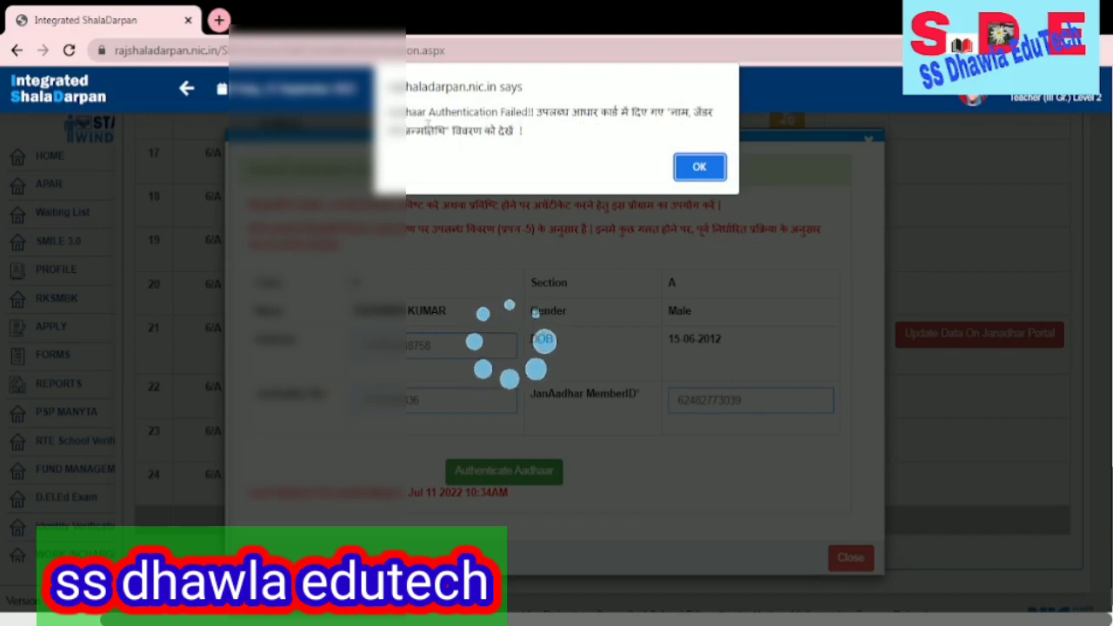
{"action": "left_click", "coordinate": [699, 166]}
{"action": "left_click", "coordinate": [800, 333]}
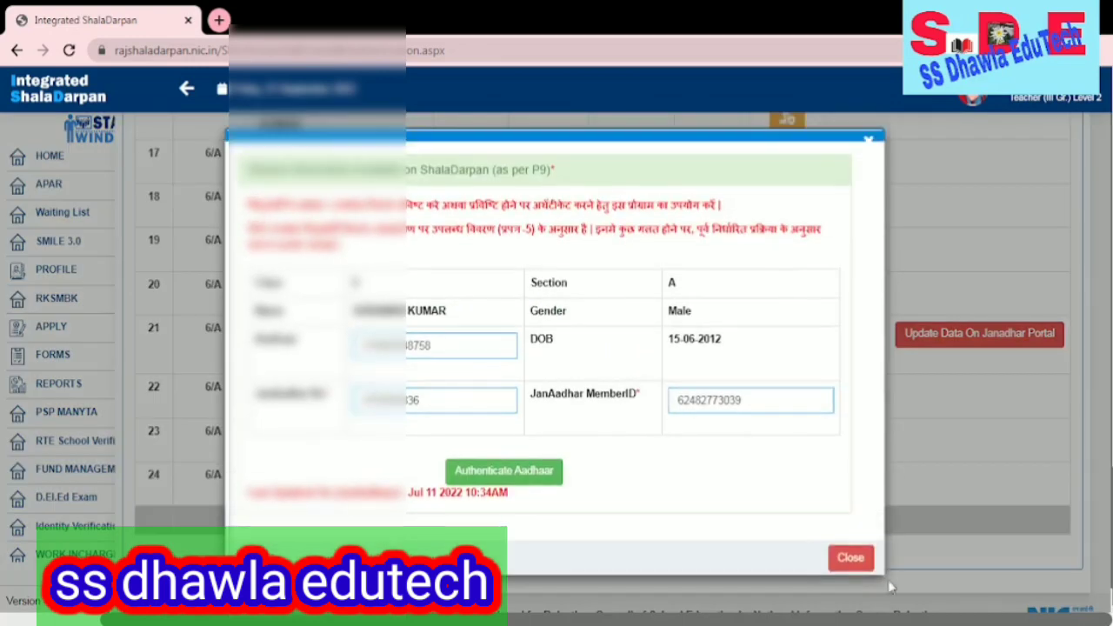
{"action": "left_click", "coordinate": [866, 567]}
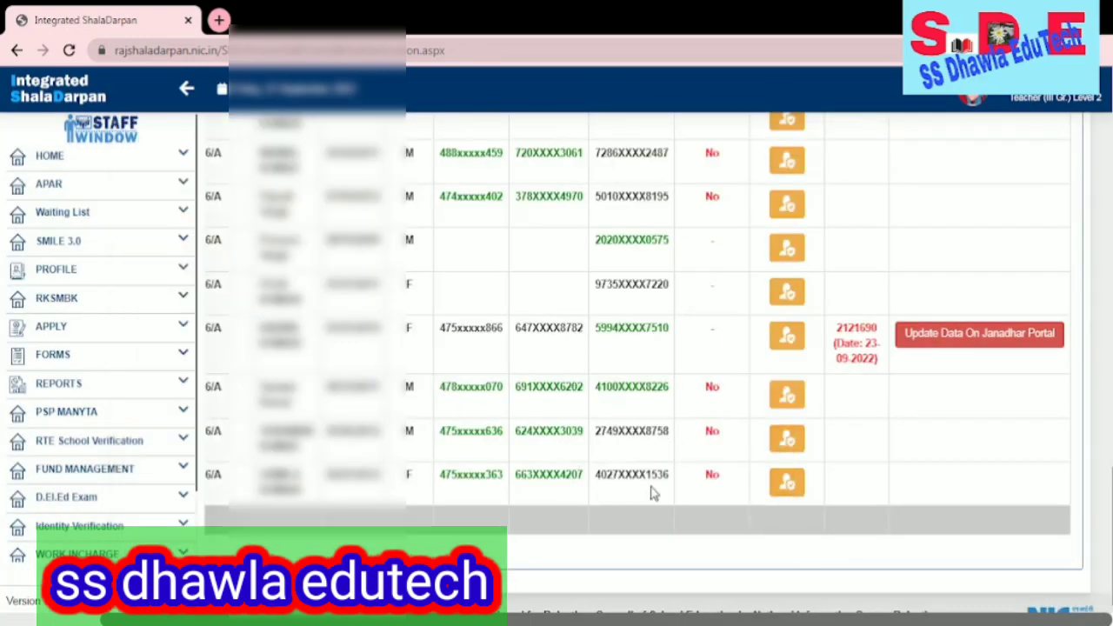
- Try authenticating student 24's Aadhaar, dismiss the failure alert, and close the dialog
{"action": "left_click", "coordinate": [785, 483]}
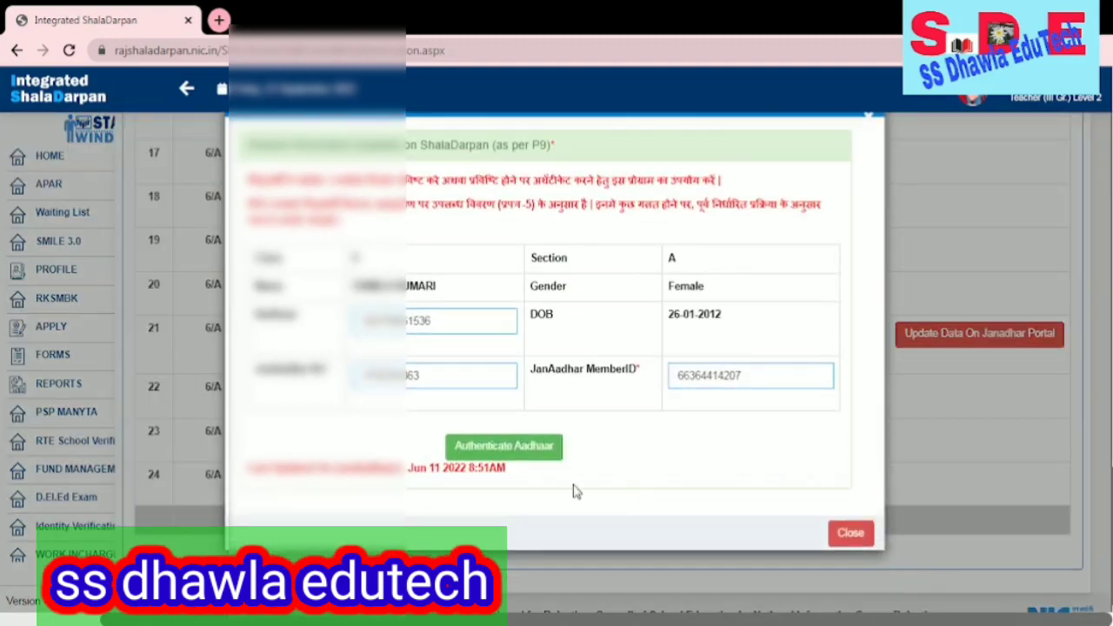
{"action": "left_click", "coordinate": [524, 451]}
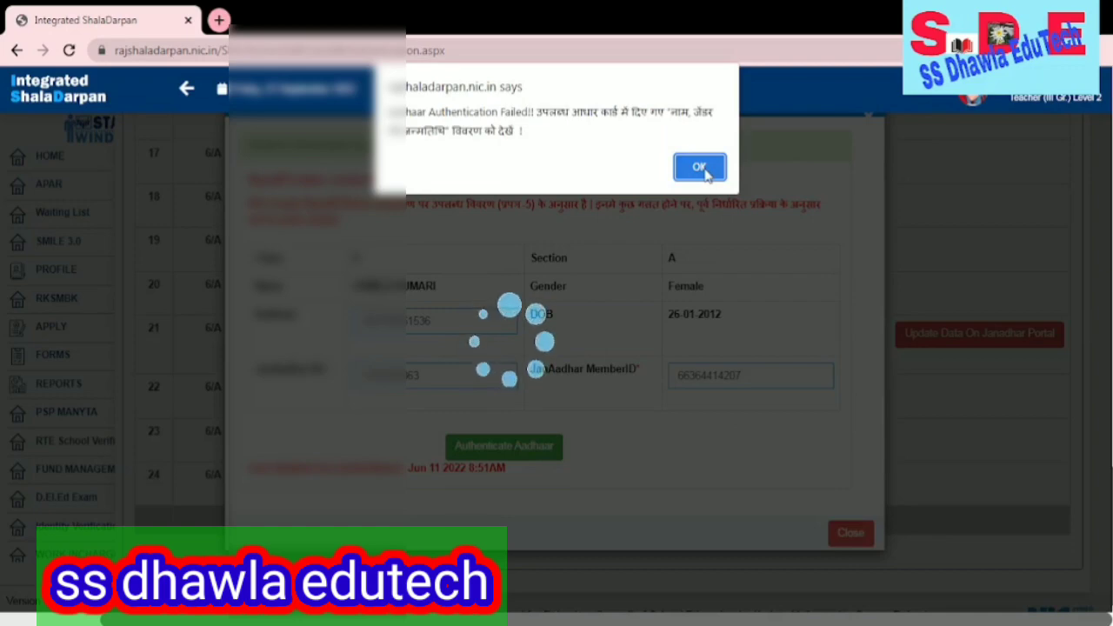
{"action": "left_click", "coordinate": [701, 169]}
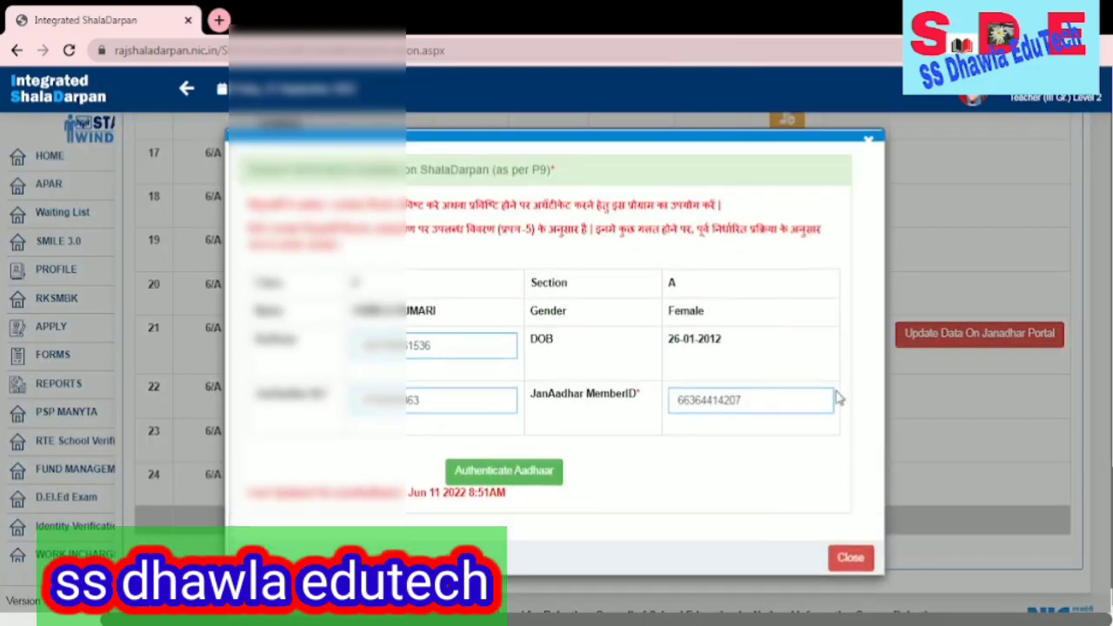
{"action": "left_click", "coordinate": [868, 557]}
- Scroll the Class 6/A table down to the last row, showing student 21's new 23-09-2022 TRN
{"action": "scroll", "coordinate": [852, 390], "scroll_direction": "up", "scroll_amount": 3}
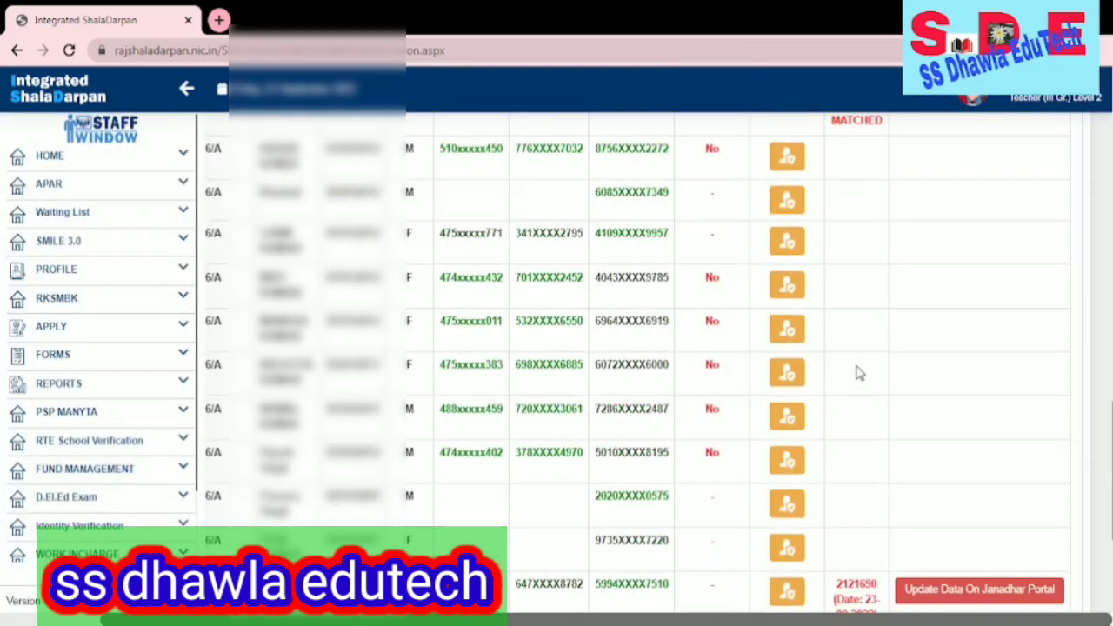
{"action": "scroll", "coordinate": [859, 373], "scroll_direction": "up", "scroll_amount": 4}
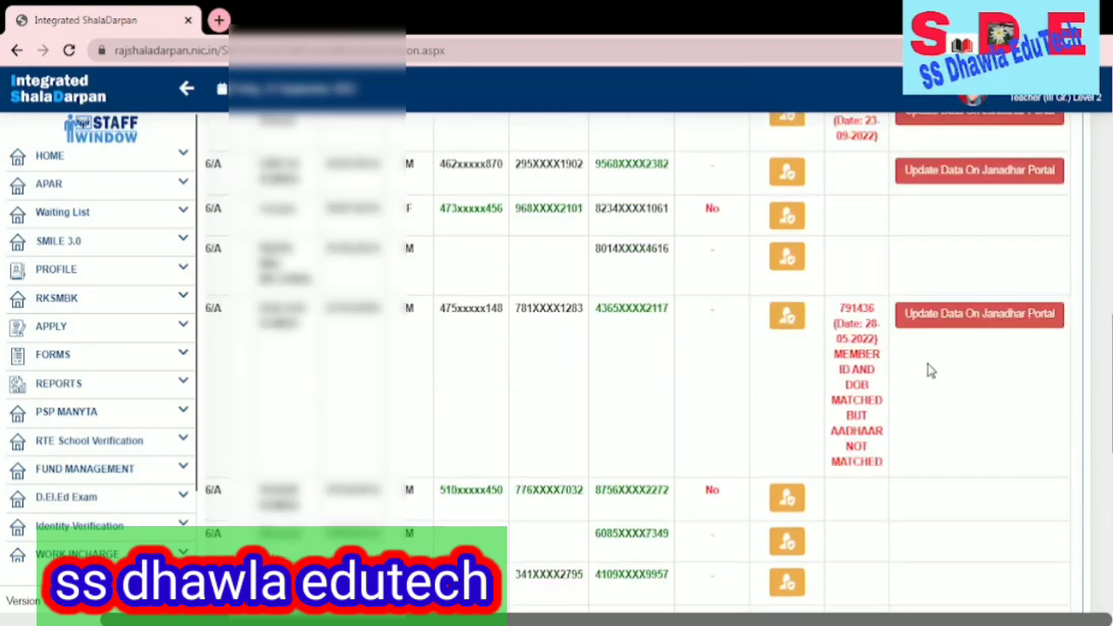
{"action": "scroll", "coordinate": [928, 369], "scroll_direction": "up", "scroll_amount": 2}
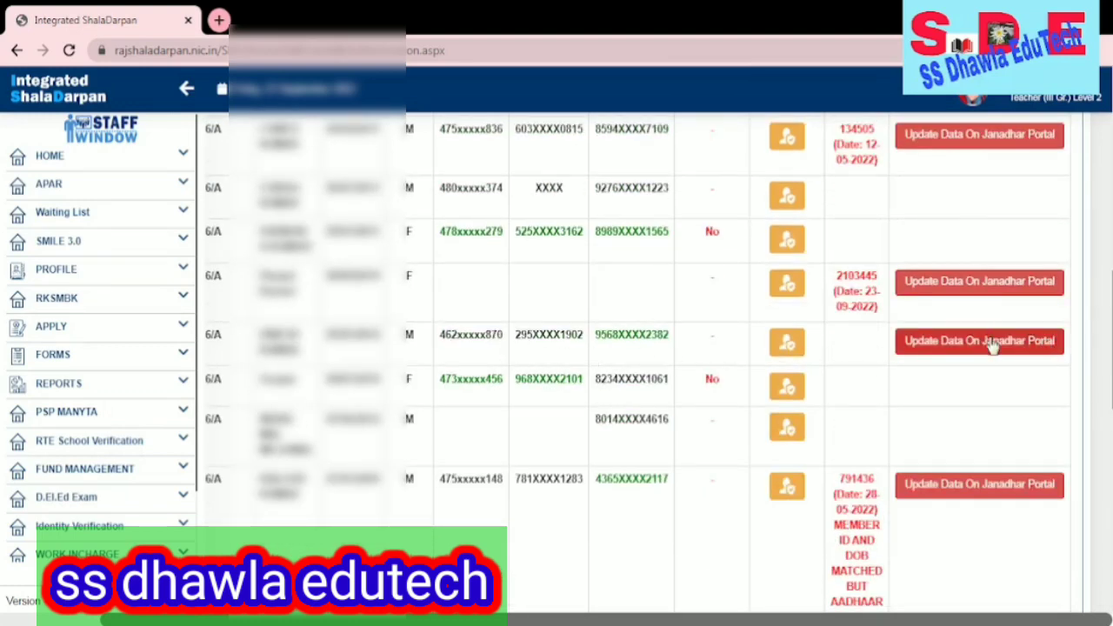
{"action": "scroll", "coordinate": [992, 345], "scroll_direction": "up", "scroll_amount": 3}
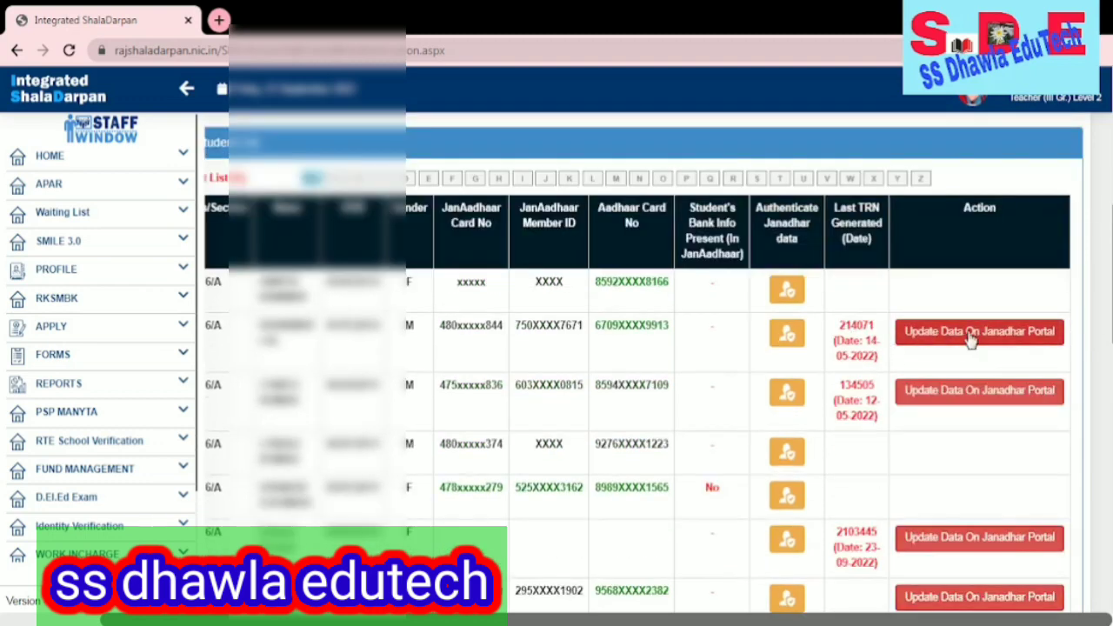
{"action": "scroll", "coordinate": [978, 346], "scroll_direction": "down", "scroll_amount": 2}
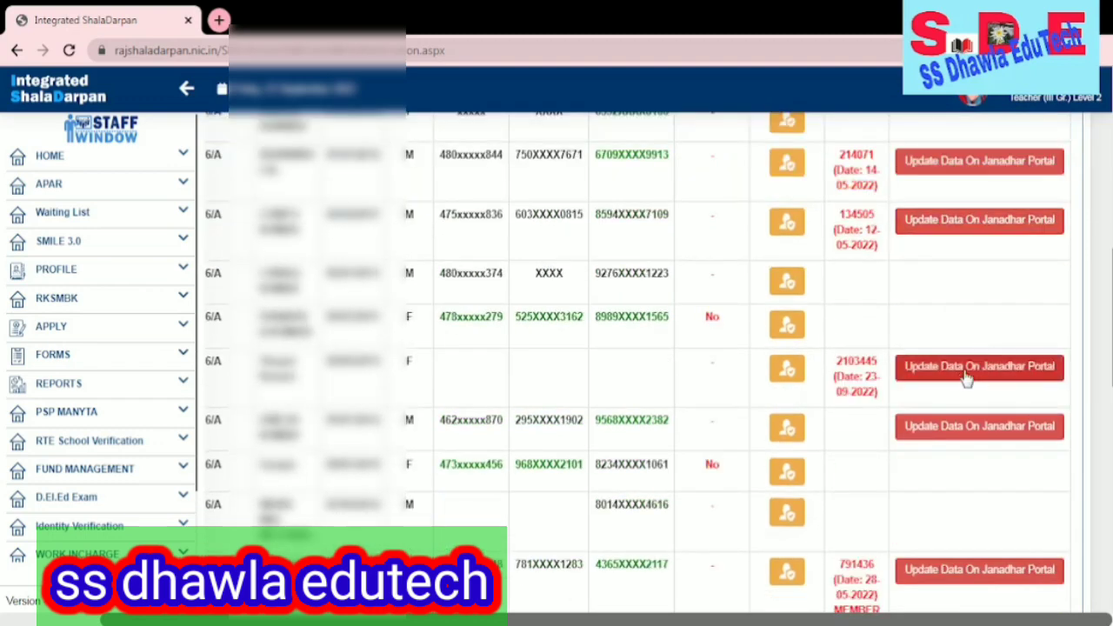
{"action": "scroll", "coordinate": [992, 387], "scroll_direction": "down", "scroll_amount": 2}
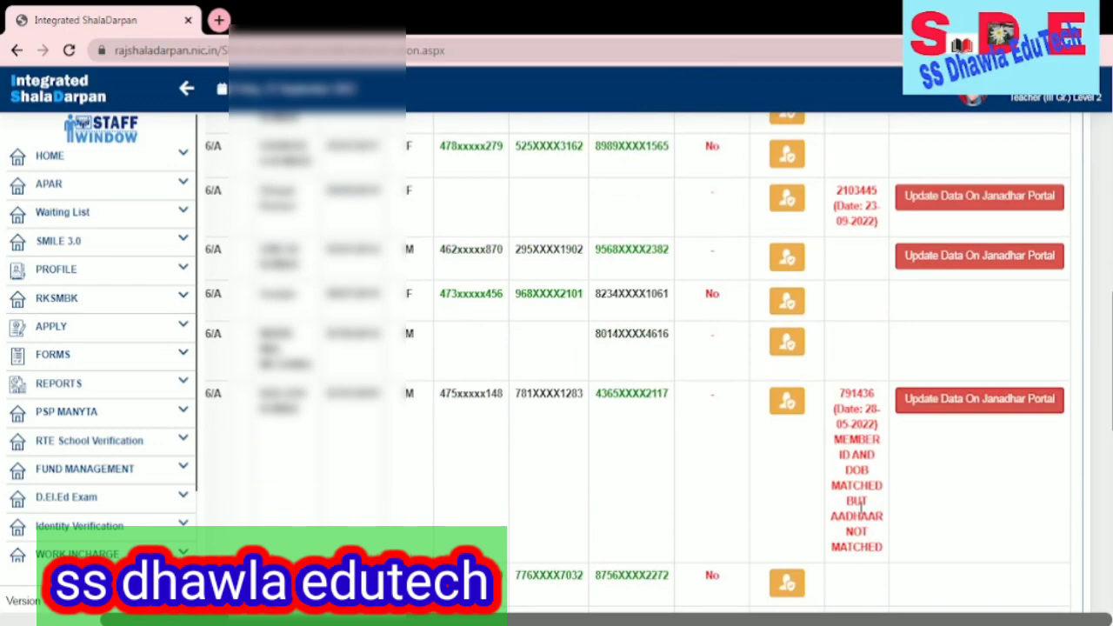
{"action": "scroll", "coordinate": [927, 302], "scroll_direction": "down", "scroll_amount": 9}
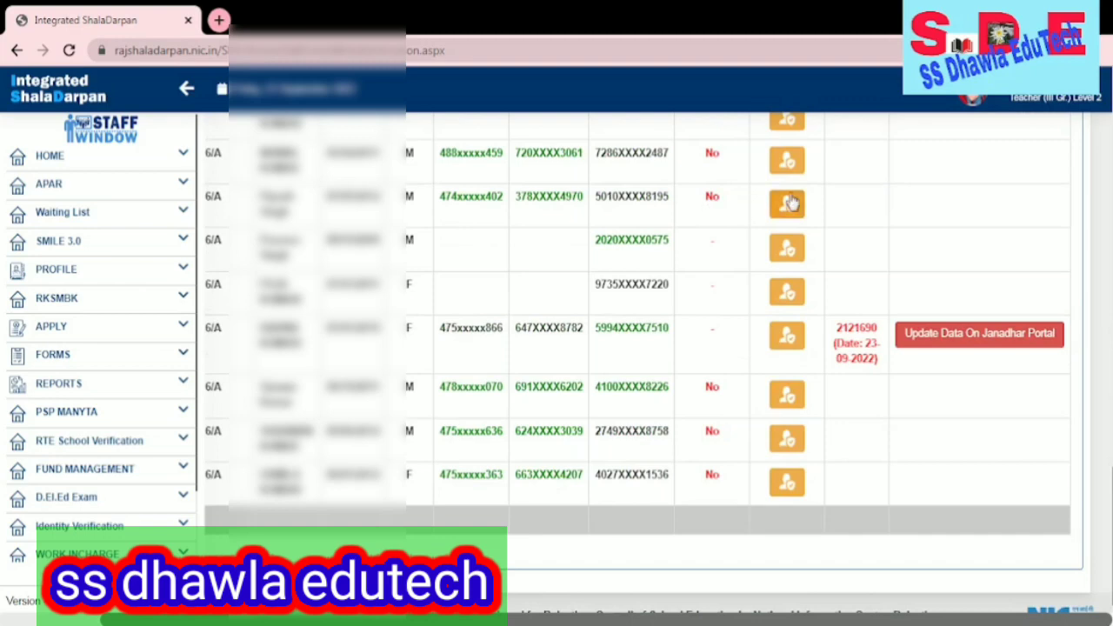
- Authenticate the Aadhaar of the boy above the no-JanAadhaar rows, acknowledge success, and close
{"action": "left_click", "coordinate": [788, 203]}
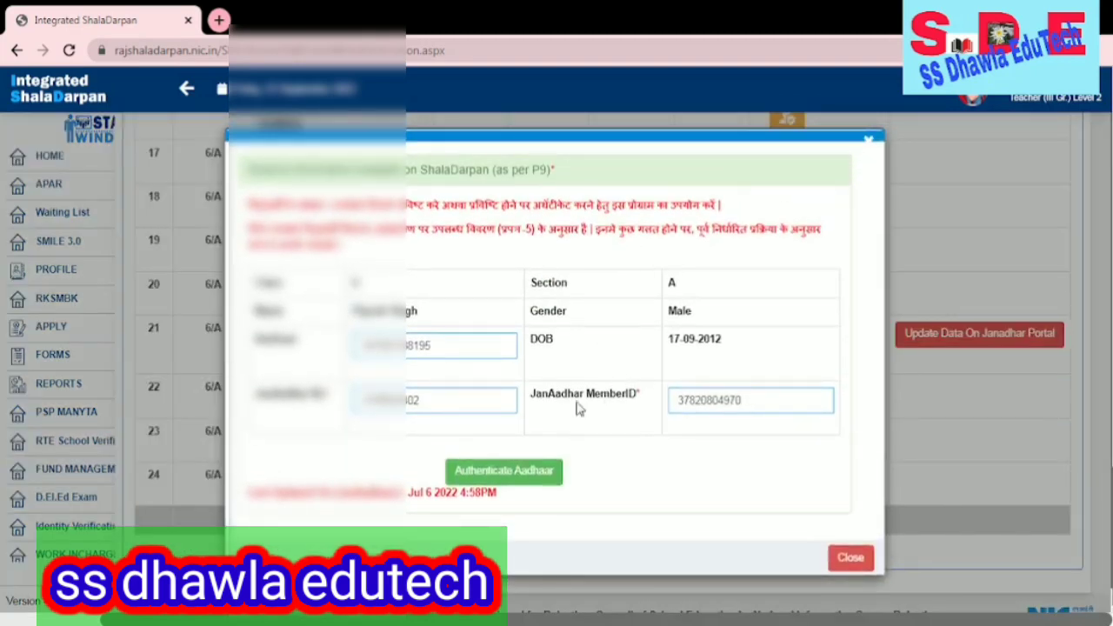
{"action": "left_click", "coordinate": [497, 474]}
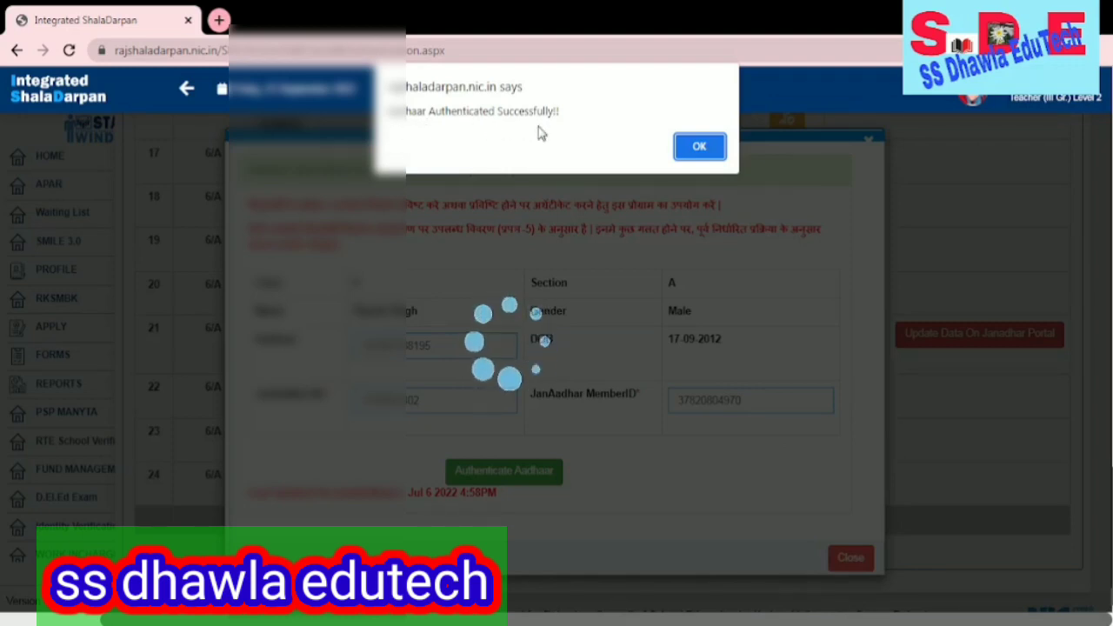
{"action": "left_click", "coordinate": [701, 146]}
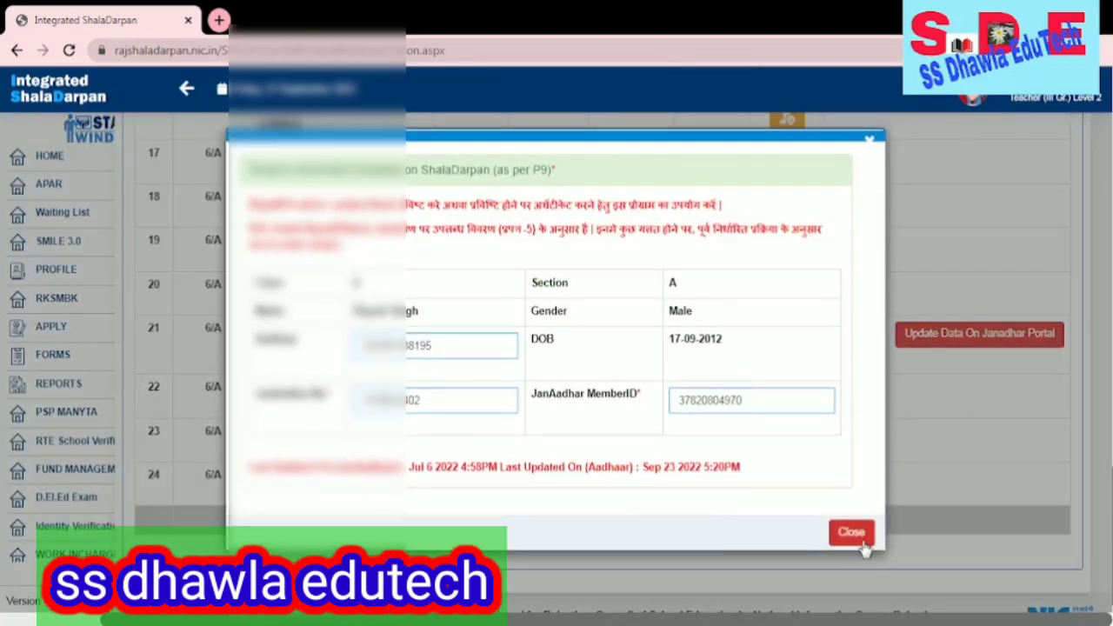
{"action": "left_click", "coordinate": [861, 534]}
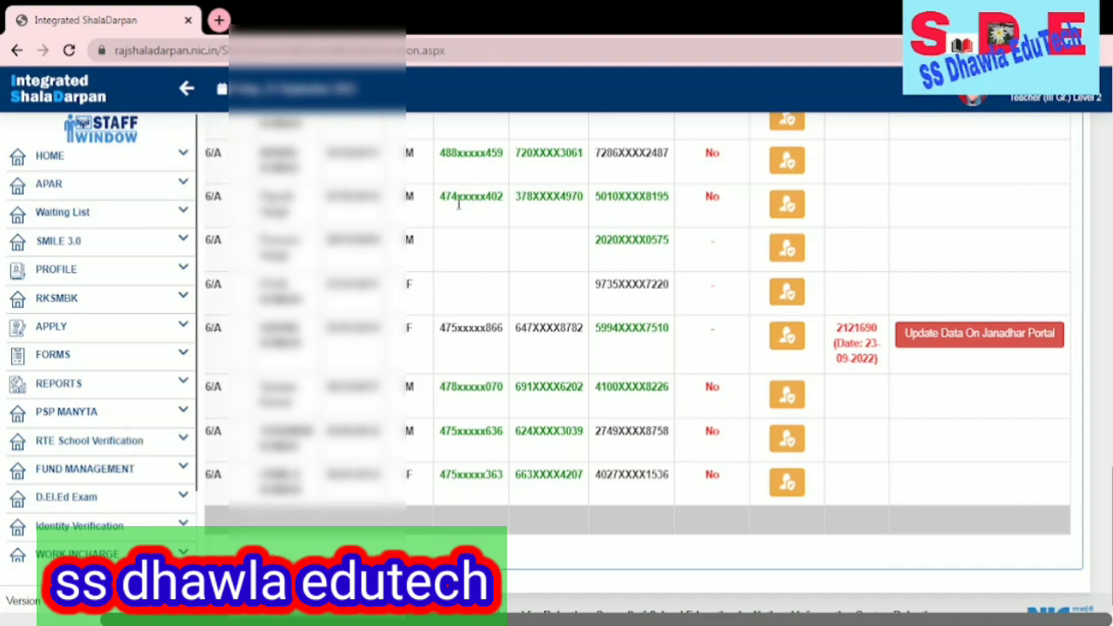
{"action": "left_click_drag", "start_coordinate": [462, 201], "coordinate": [683, 202]}
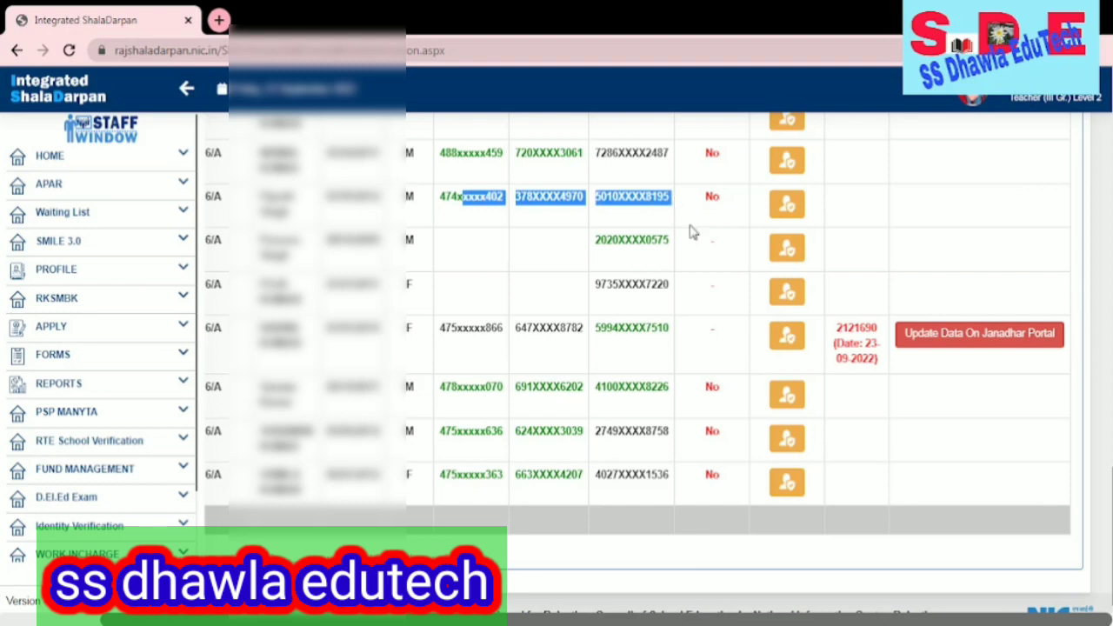
{"action": "left_click", "coordinate": [678, 233]}
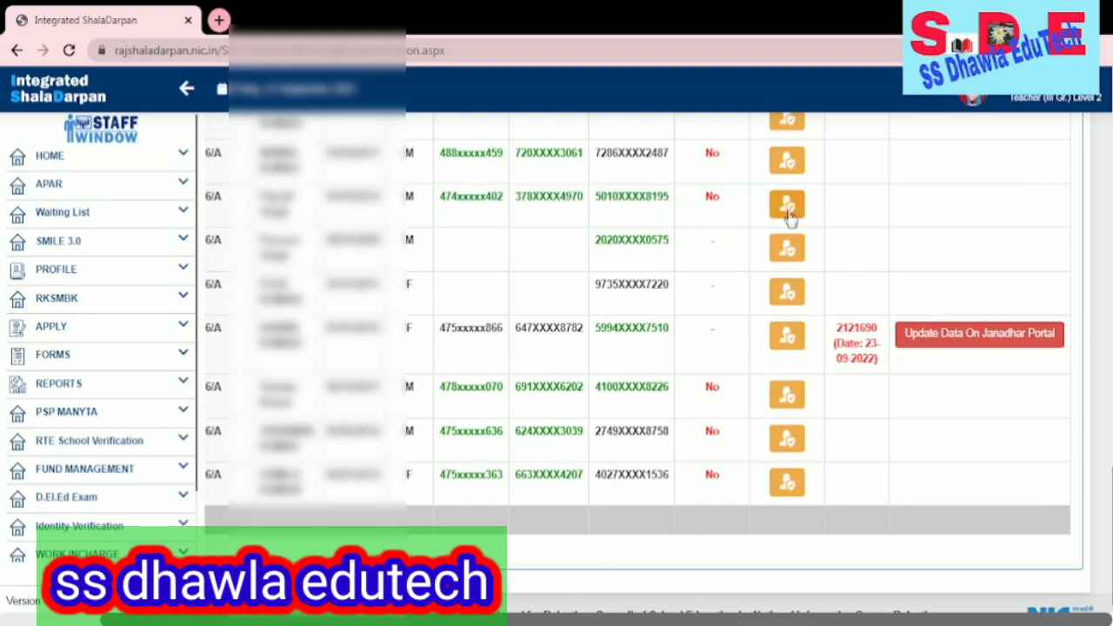
{"action": "scroll", "coordinate": [810, 249], "scroll_direction": "up", "scroll_amount": 1}
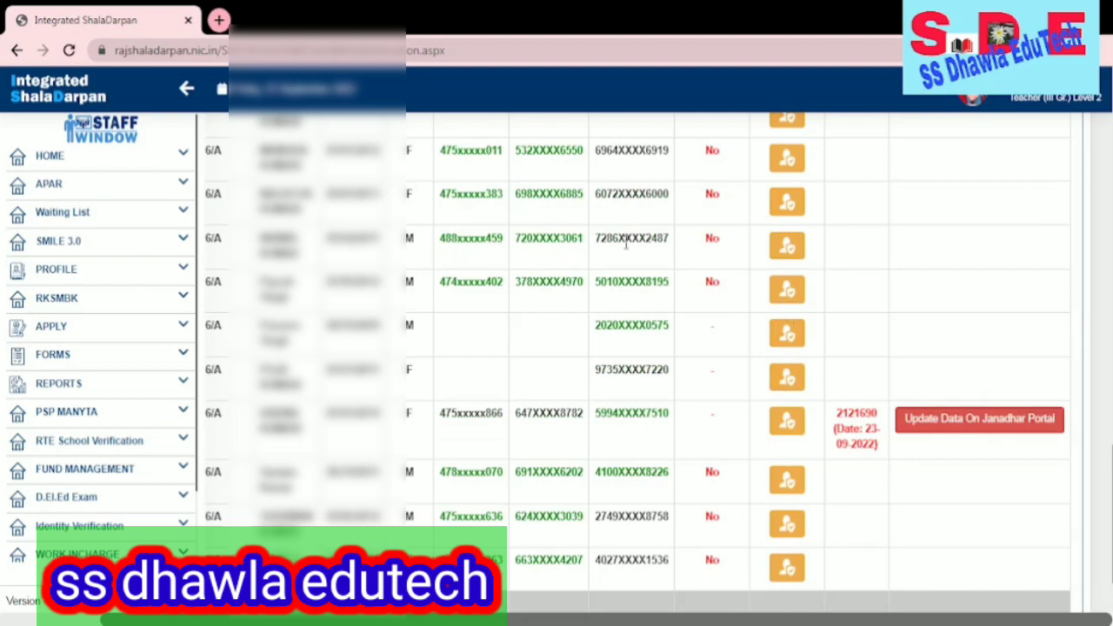
{"action": "left_click", "coordinate": [792, 247]}
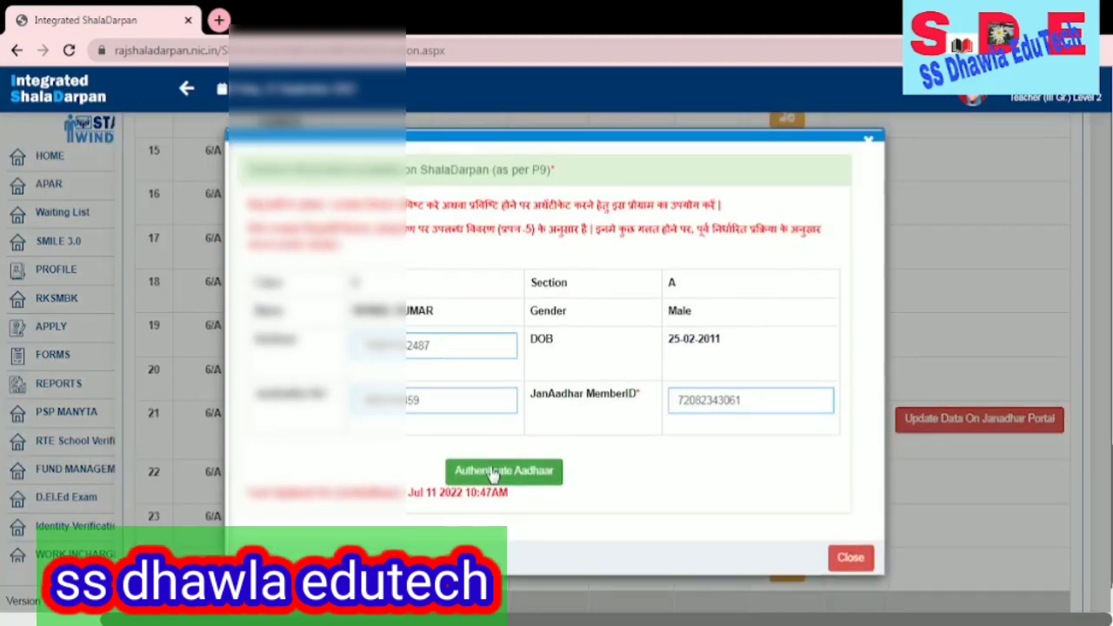
{"action": "left_click", "coordinate": [493, 473]}
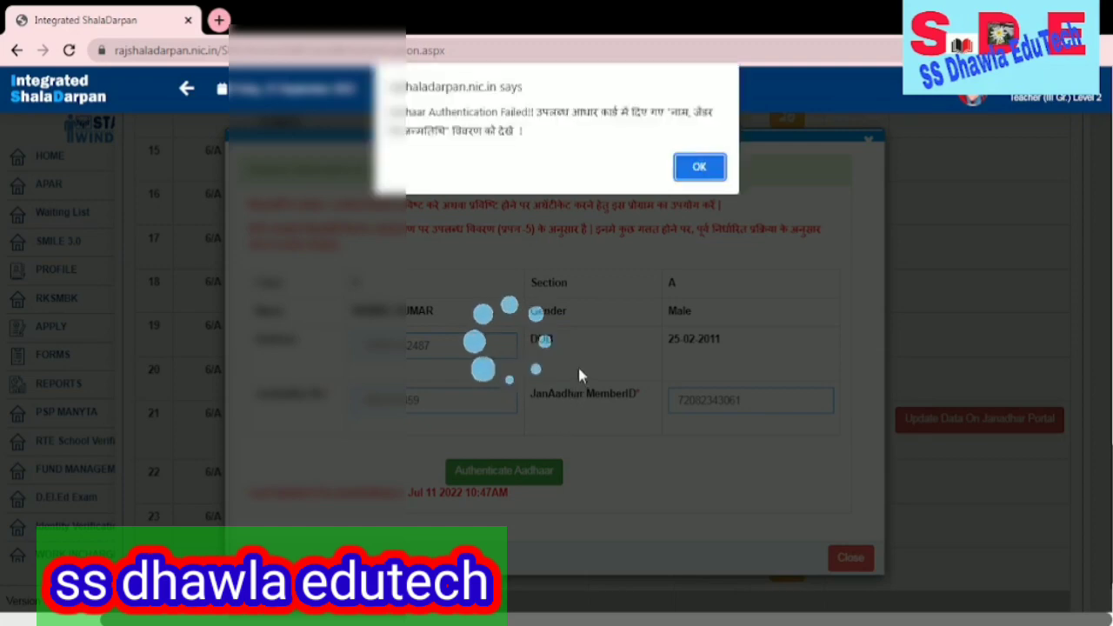
{"action": "left_click", "coordinate": [715, 168]}
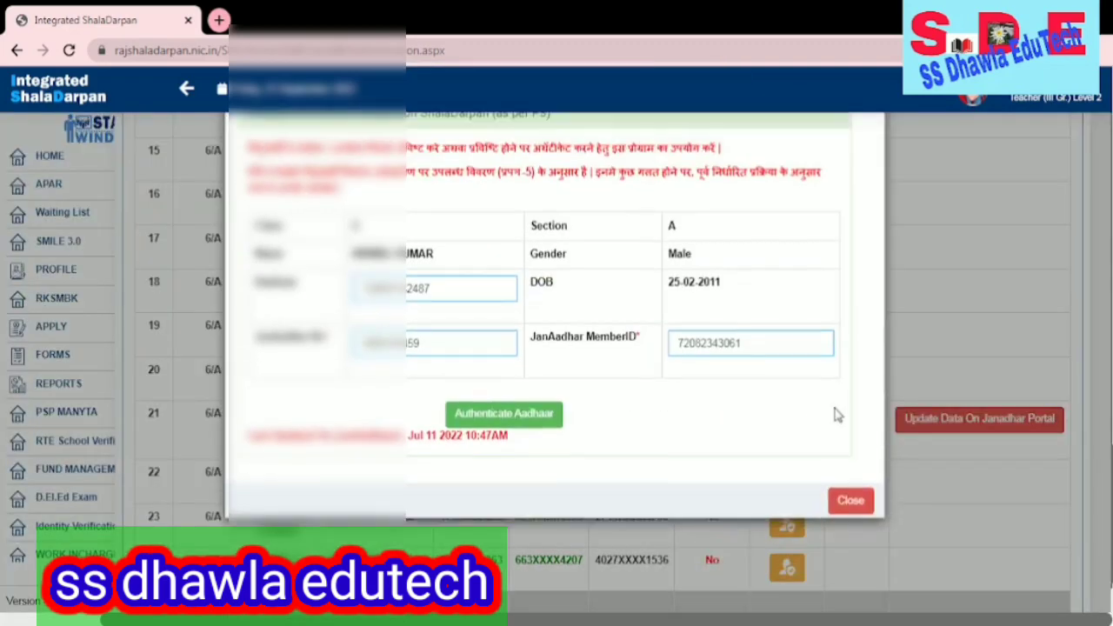
{"action": "left_click", "coordinate": [849, 559]}
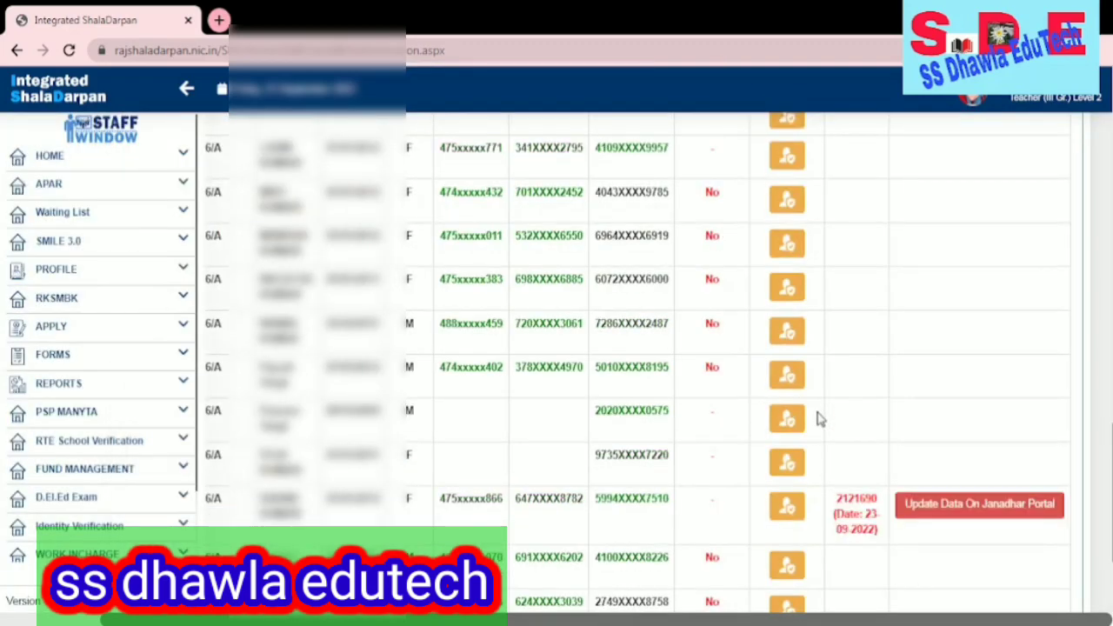
- Authenticate the Aadhaar of the girl above the failed boy, acknowledge success, and close
{"action": "left_click", "coordinate": [792, 291]}
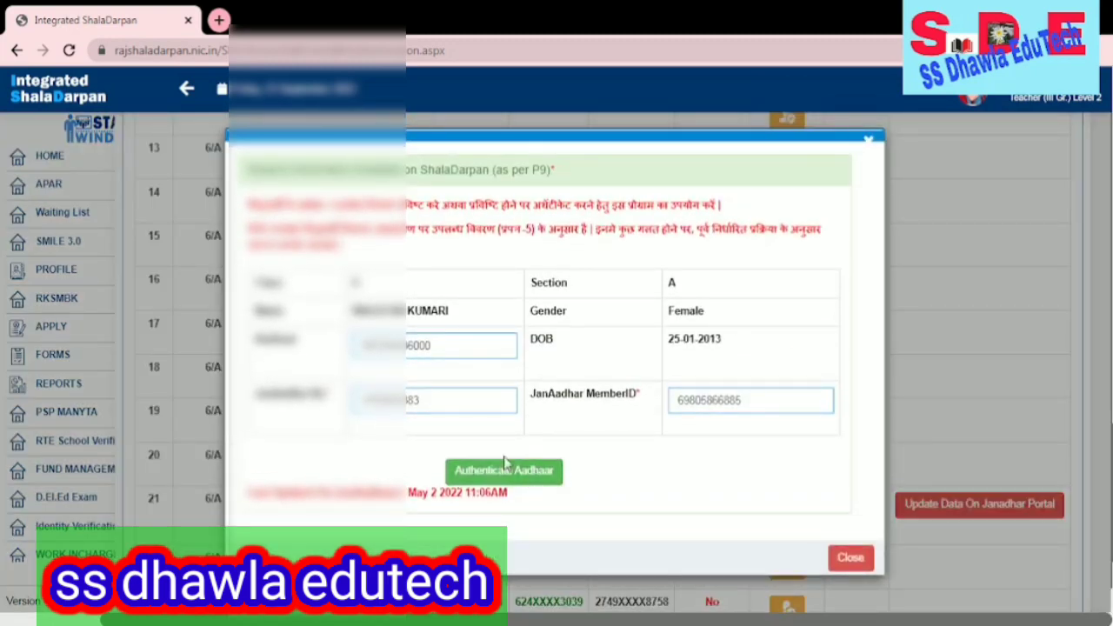
{"action": "left_click", "coordinate": [513, 472]}
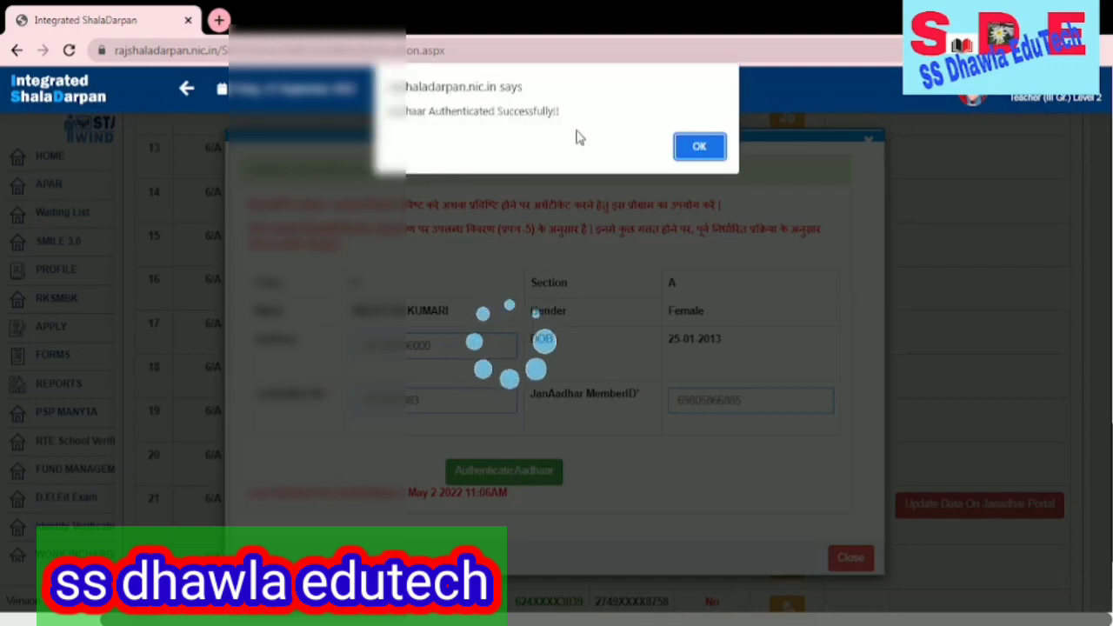
{"action": "left_click", "coordinate": [696, 148]}
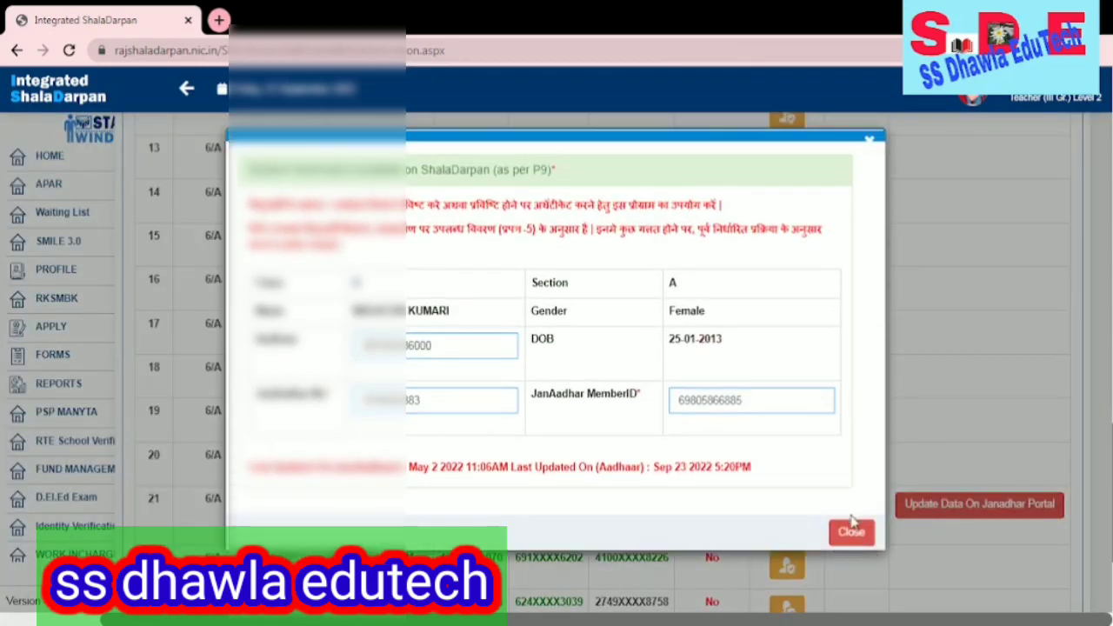
{"action": "left_click", "coordinate": [850, 534]}
{"action": "scroll", "coordinate": [820, 512], "scroll_direction": "down", "scroll_amount": 4}
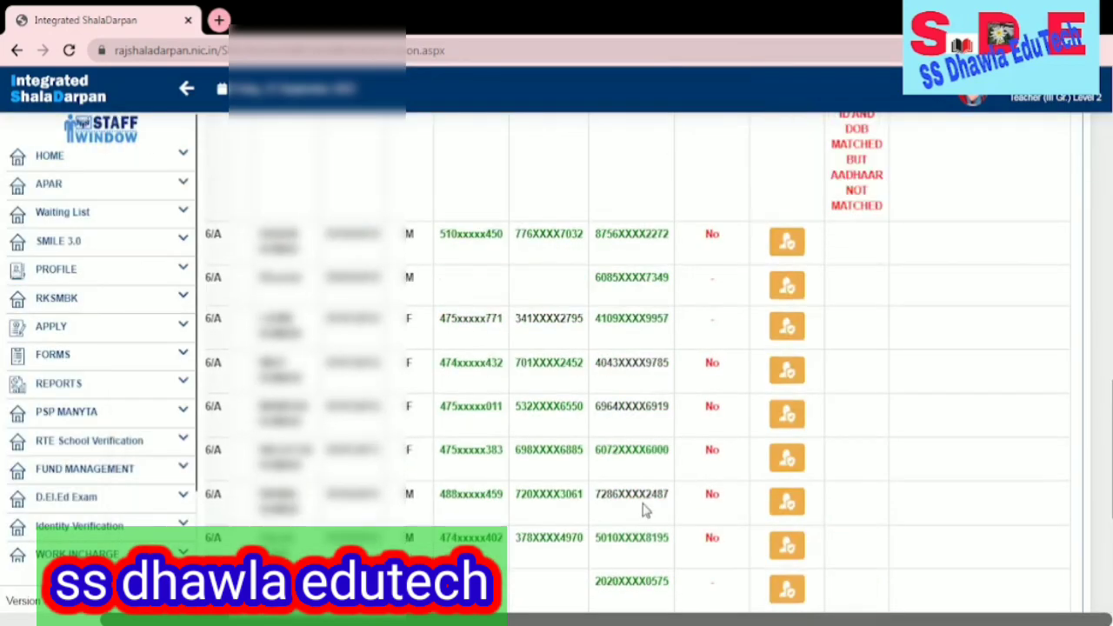
{"action": "scroll", "coordinate": [728, 430], "scroll_direction": "down", "scroll_amount": 4}
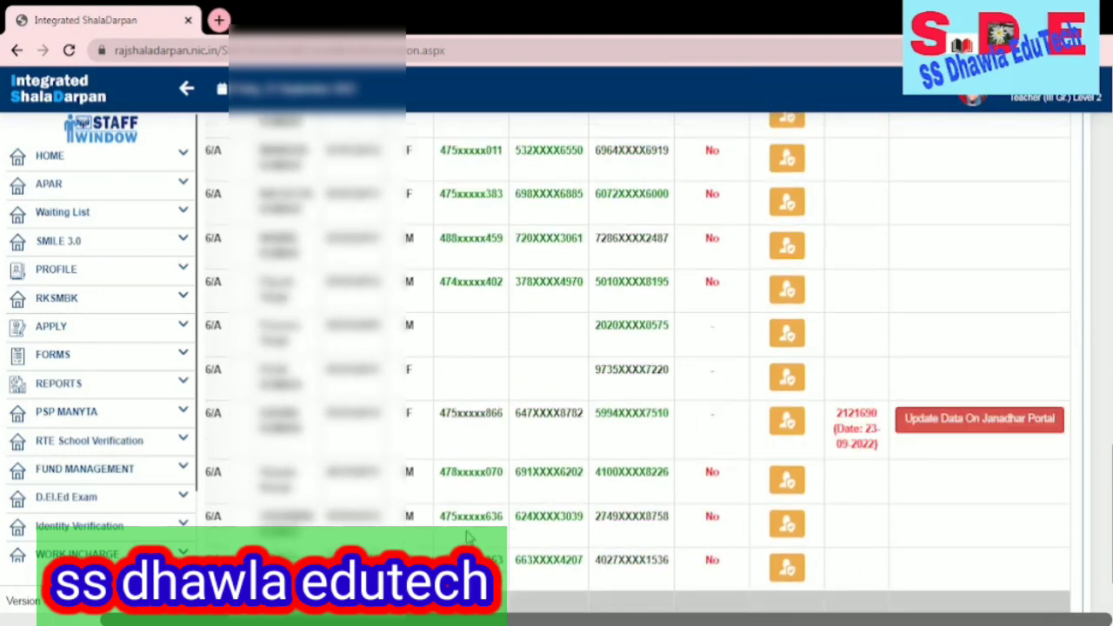
{"action": "scroll", "coordinate": [469, 535], "scroll_direction": "down", "scroll_amount": 2}
{"action": "scroll", "coordinate": [539, 506], "scroll_direction": "up", "scroll_amount": 2}
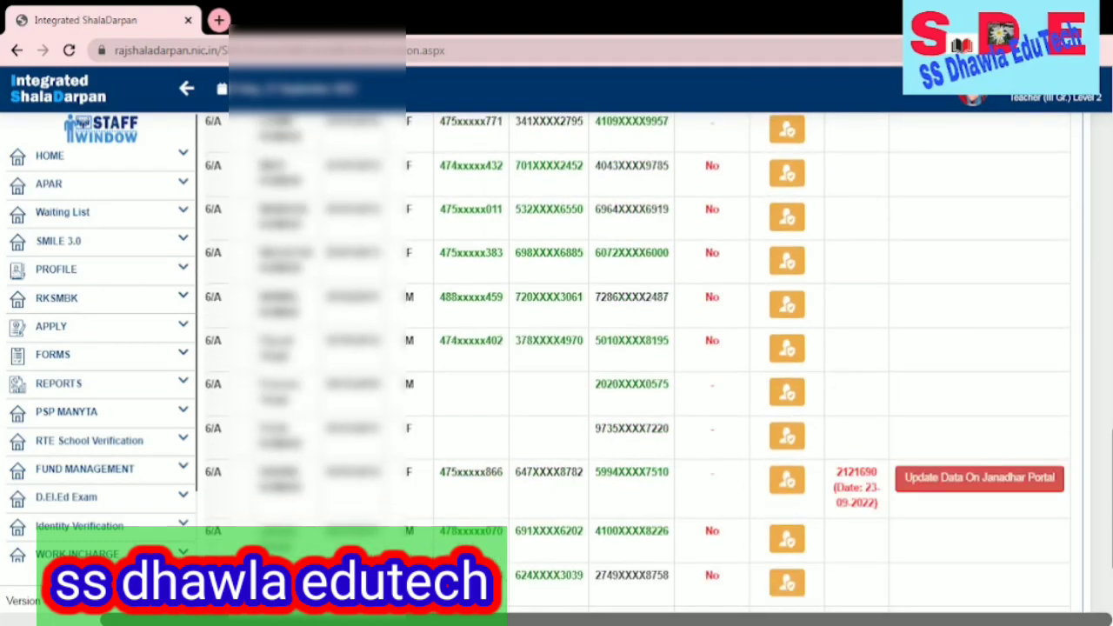